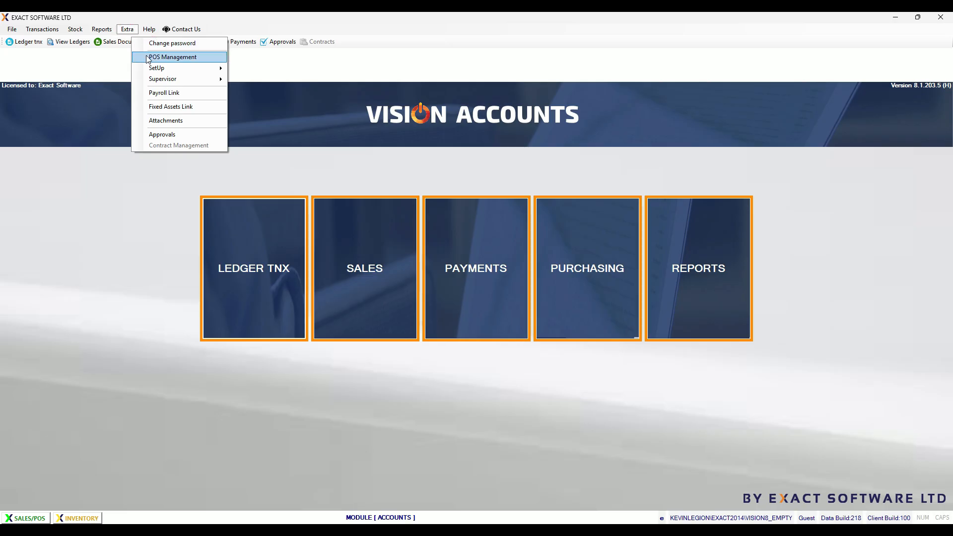
Step: Open the Chart of Accounts setup and display the details of the 100-9998 Stock account
{"action": "left_click", "coordinate": [154, 67]}
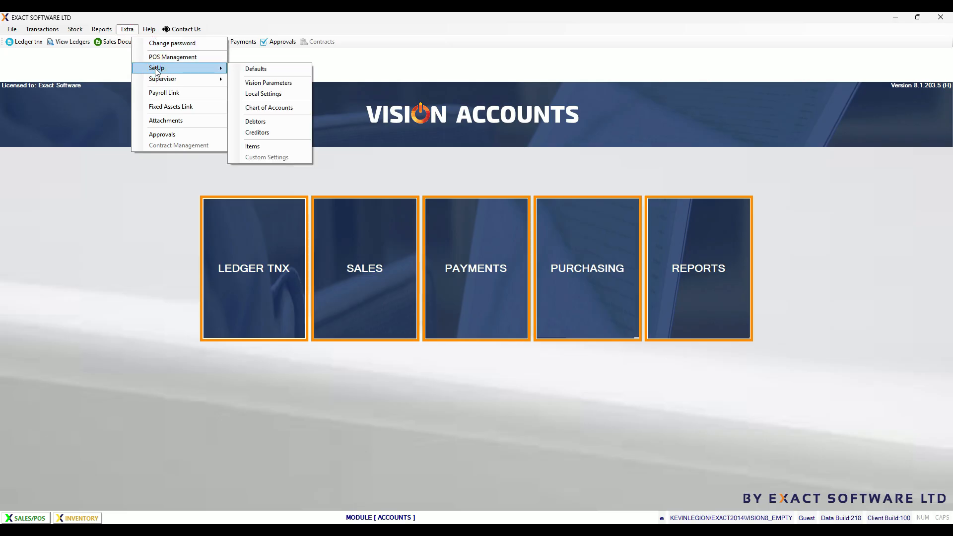
{"action": "left_click", "coordinate": [264, 108]}
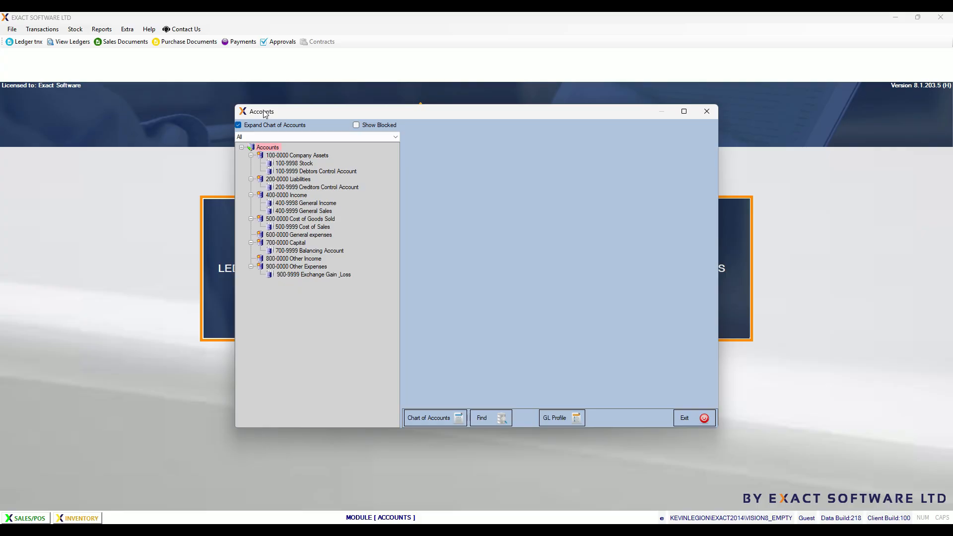
{"action": "left_click", "coordinate": [305, 164]}
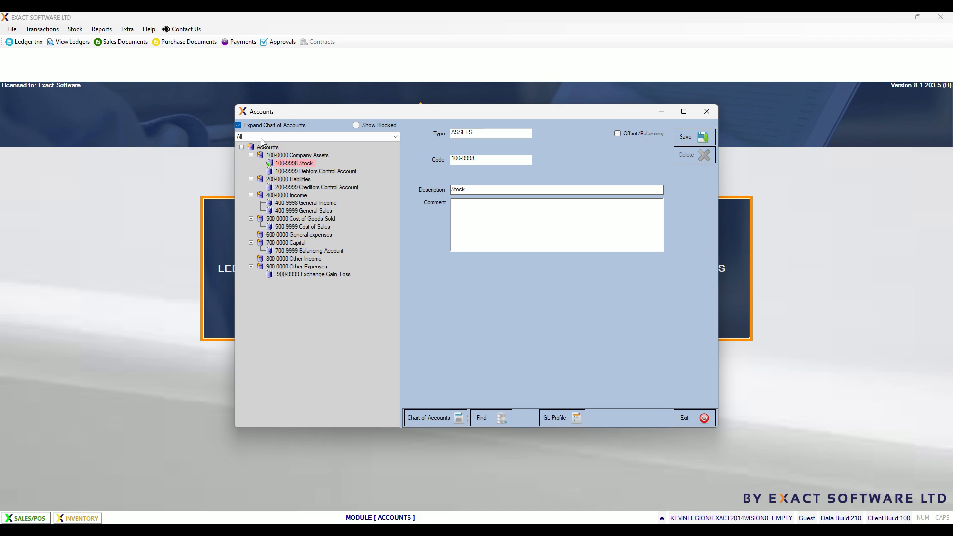
Step: Collapse the chart of accounts, expand the Company Assets and Liabilities groups individually, and restore the full expansion
{"action": "left_click", "coordinate": [238, 125]}
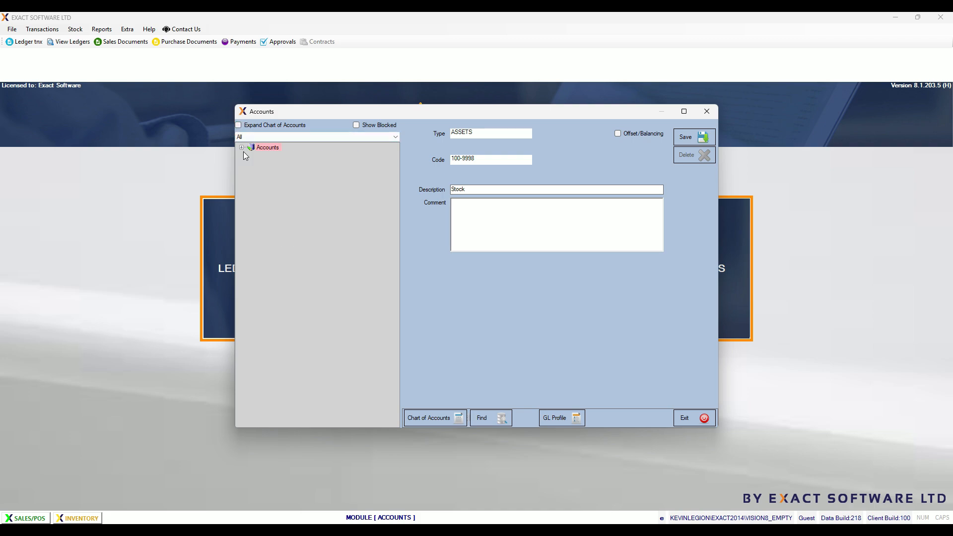
{"action": "left_click", "coordinate": [241, 148]}
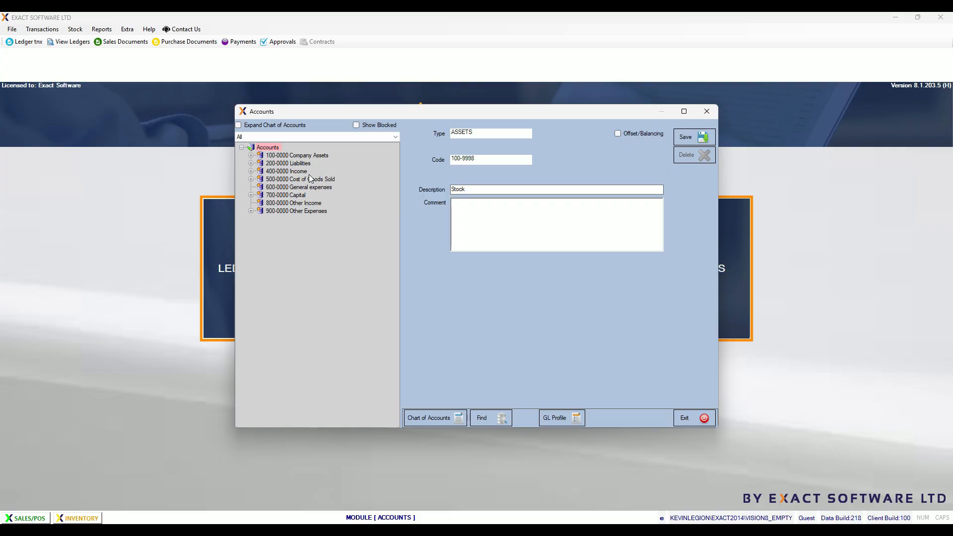
{"action": "left_click", "coordinate": [250, 156]}
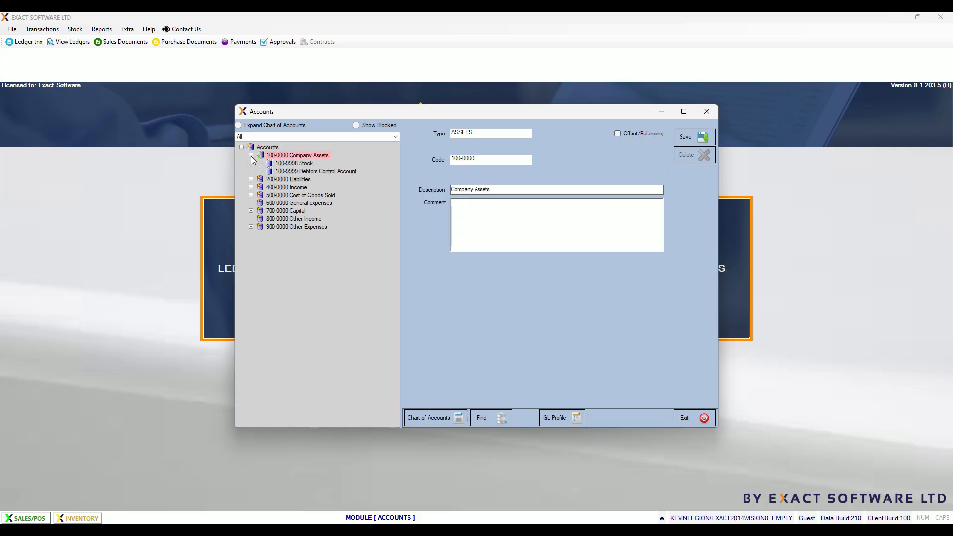
{"action": "left_click", "coordinate": [251, 179]}
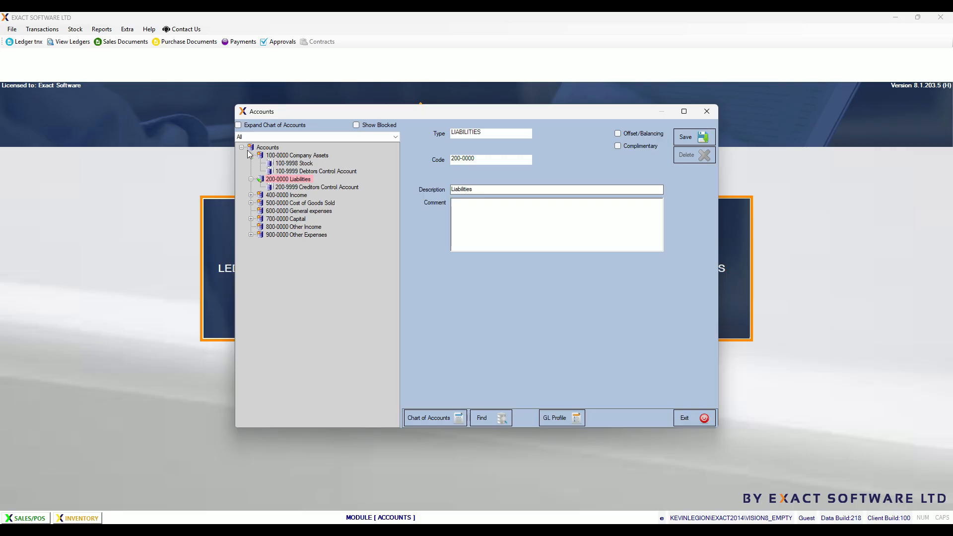
{"action": "left_click", "coordinate": [238, 126]}
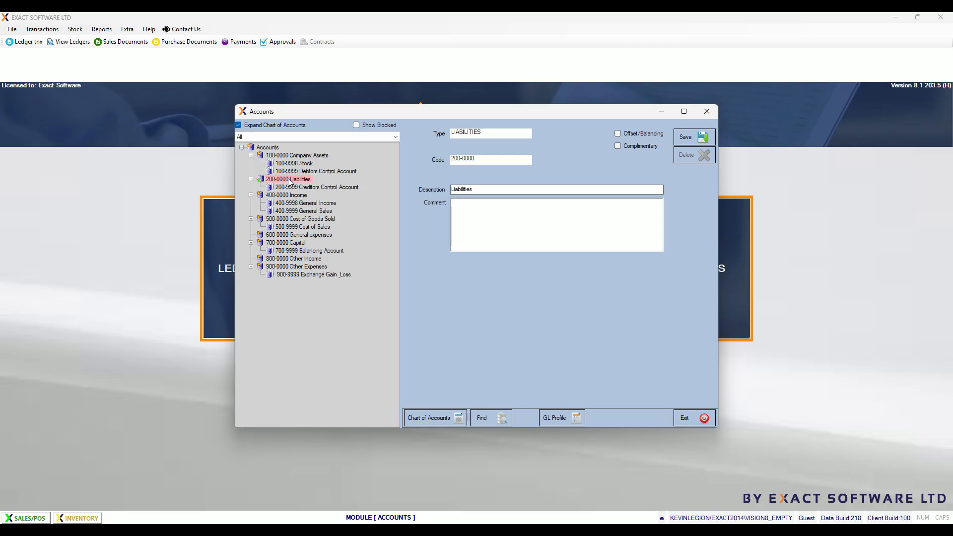
Step: Add a group under 200-0000 Liabilities with code 200-1000 and description TAXES, and save it
{"action": "left_click", "coordinate": [299, 158]}
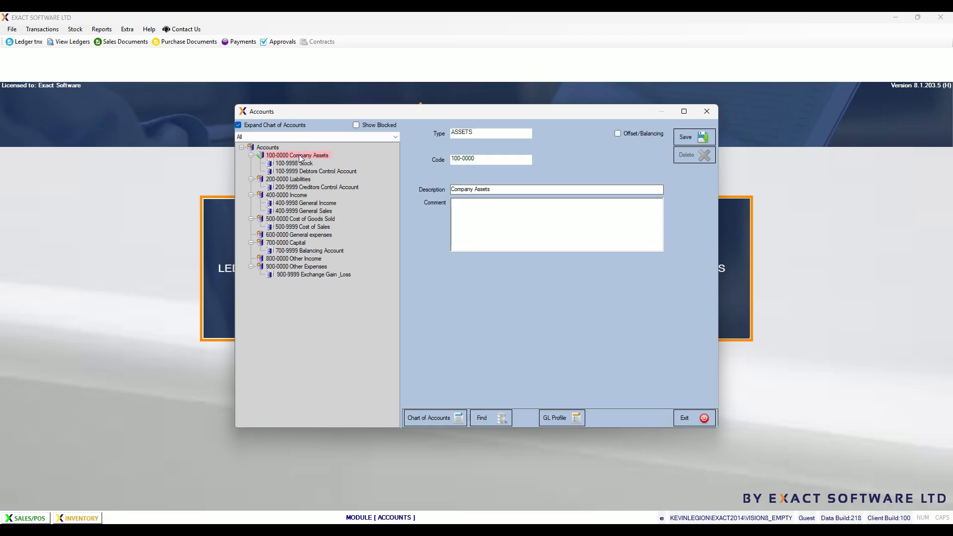
{"action": "left_click", "coordinate": [291, 181]}
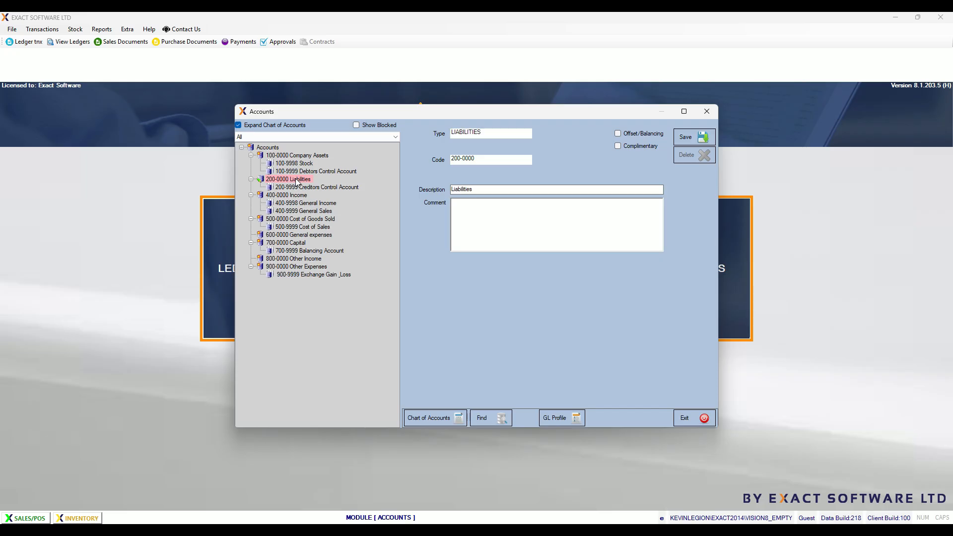
{"action": "right_click", "coordinate": [297, 183]}
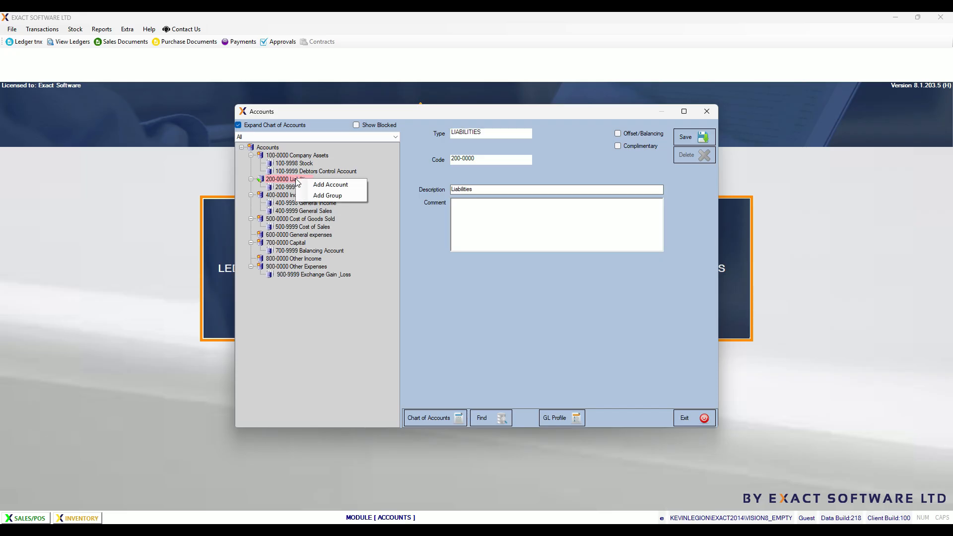
{"action": "left_click", "coordinate": [323, 195]}
{"action": "left_click", "coordinate": [471, 159]}
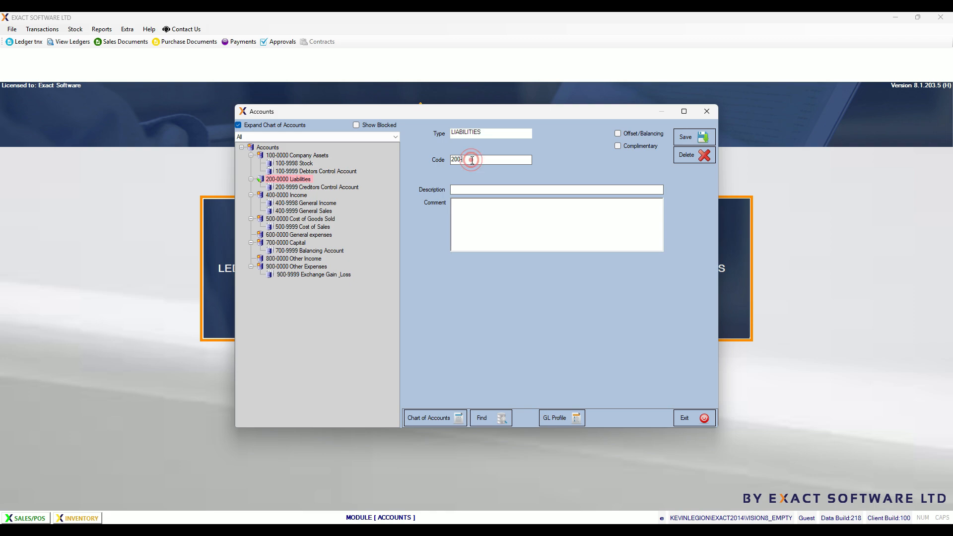
{"action": "type", "text": "1000"}
{"action": "left_click", "coordinate": [465, 190]}
{"action": "type", "text": "TAXES"}
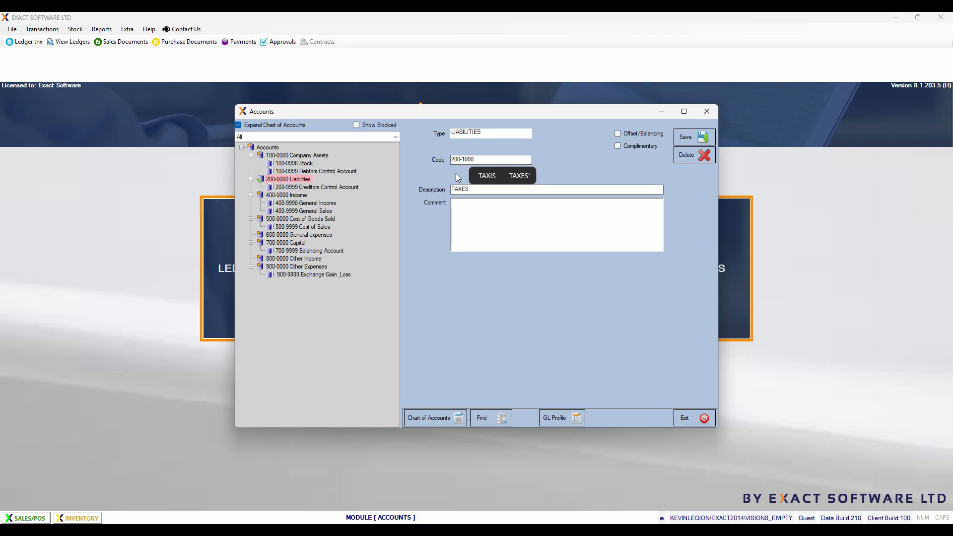
{"action": "left_click", "coordinate": [689, 138]}
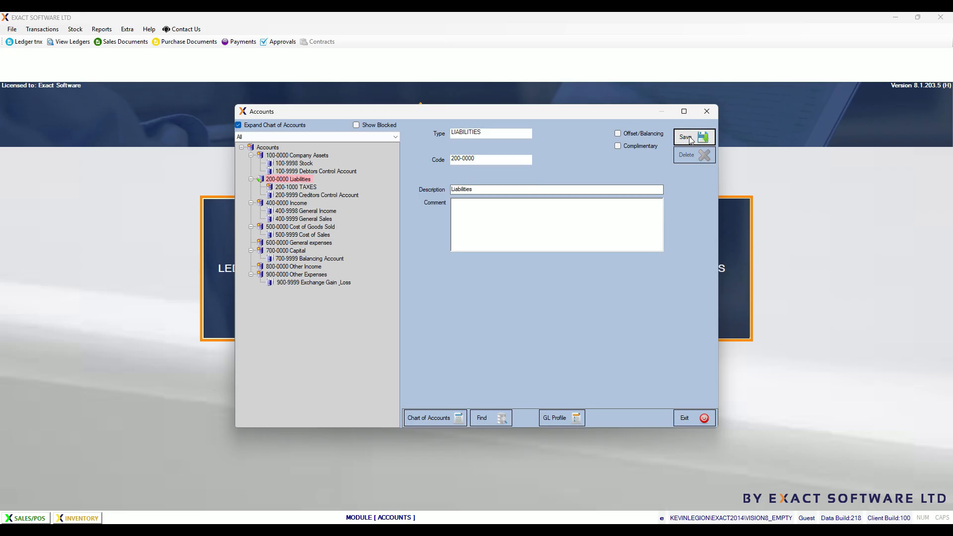
Step: Add an account under the TAXES group with code 200-1001 and description VAT, and save it
{"action": "left_click", "coordinate": [310, 189]}
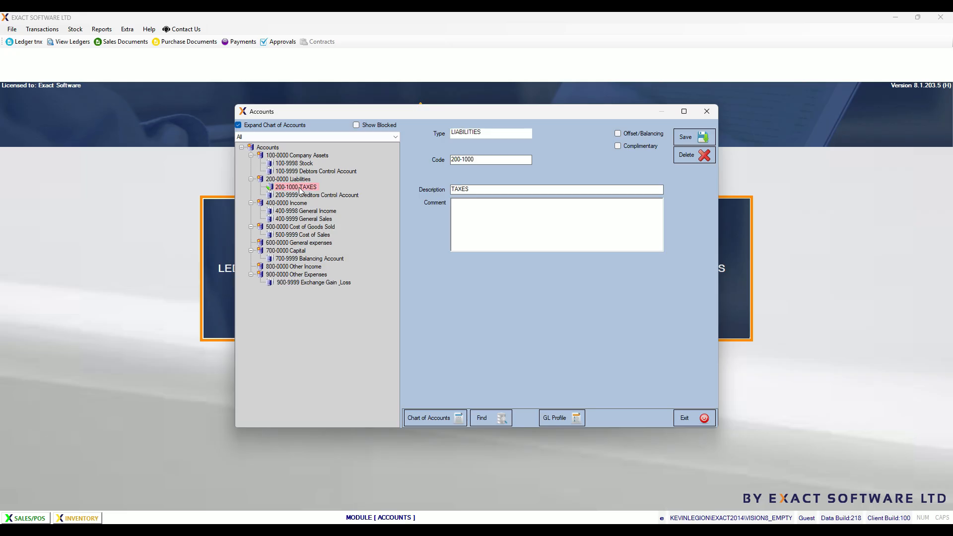
{"action": "right_click", "coordinate": [300, 190]}
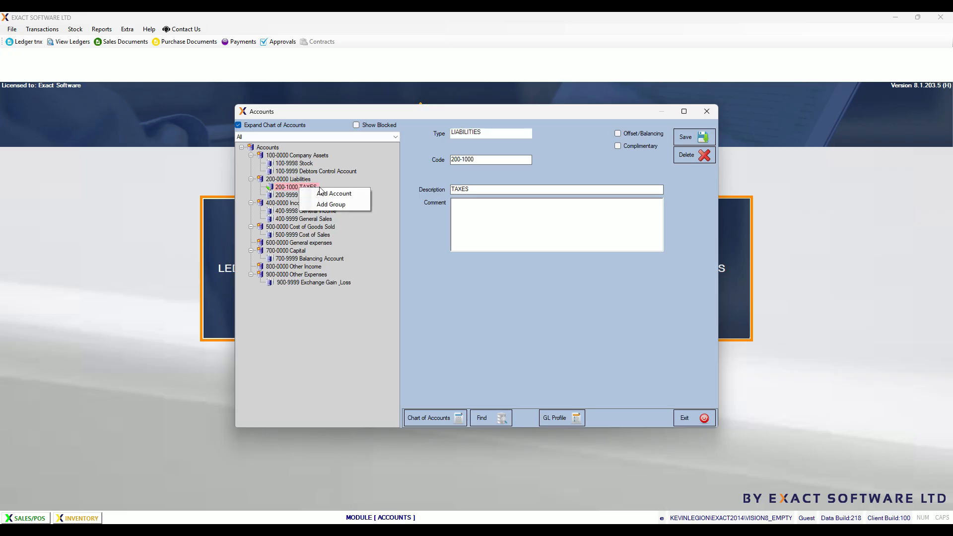
{"action": "left_click", "coordinate": [345, 195]}
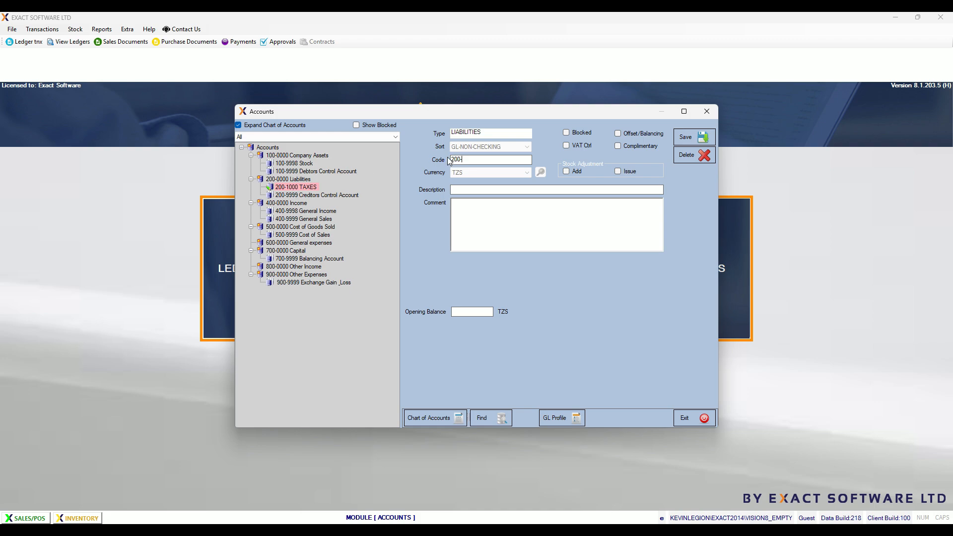
{"action": "type", "text": "1001"}
{"action": "left_click", "coordinate": [463, 187]}
{"action": "type", "text": "VAT"}
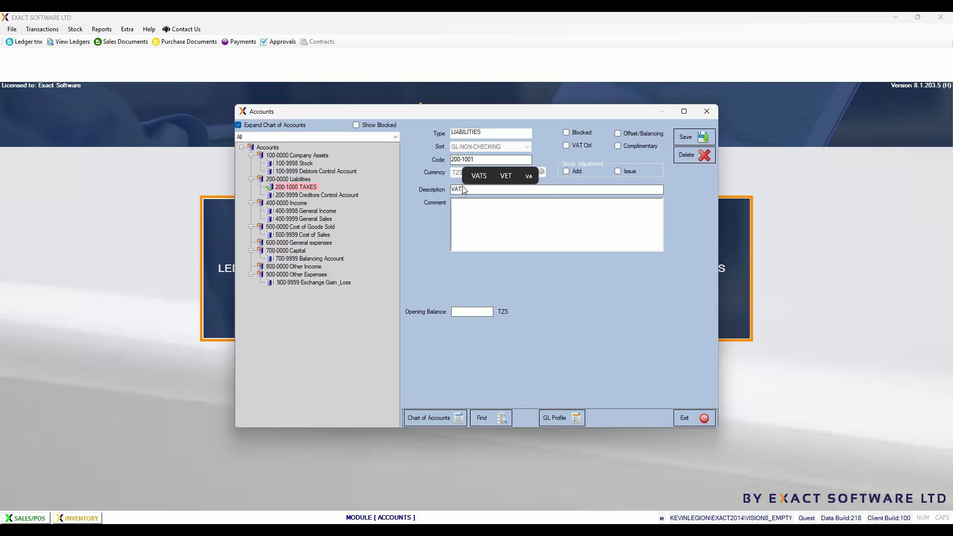
{"action": "left_click", "coordinate": [689, 139]}
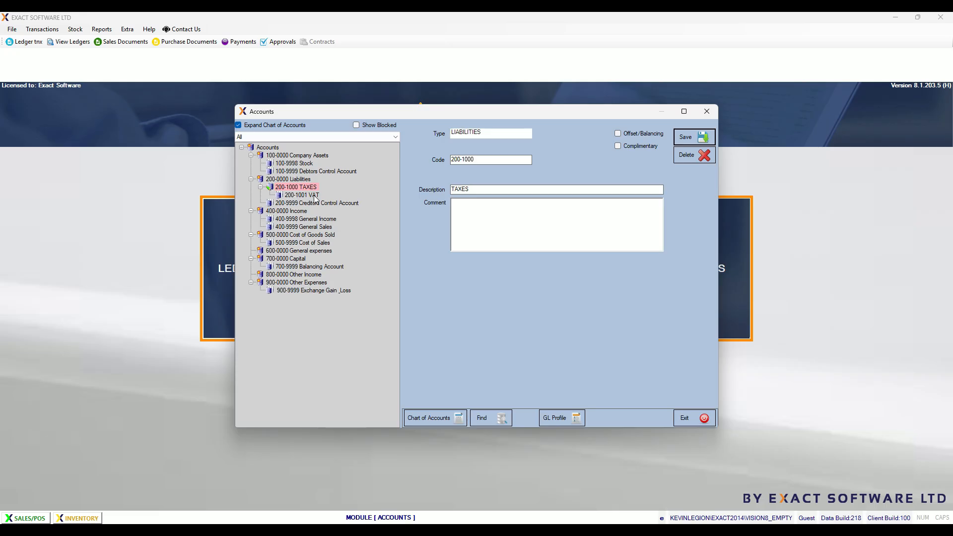
Step: Add an account under Liabilities with code 200-8000, description "GRN Receivable account" and the stock adjustment Issue option ticked, and save it
{"action": "left_click", "coordinate": [293, 180]}
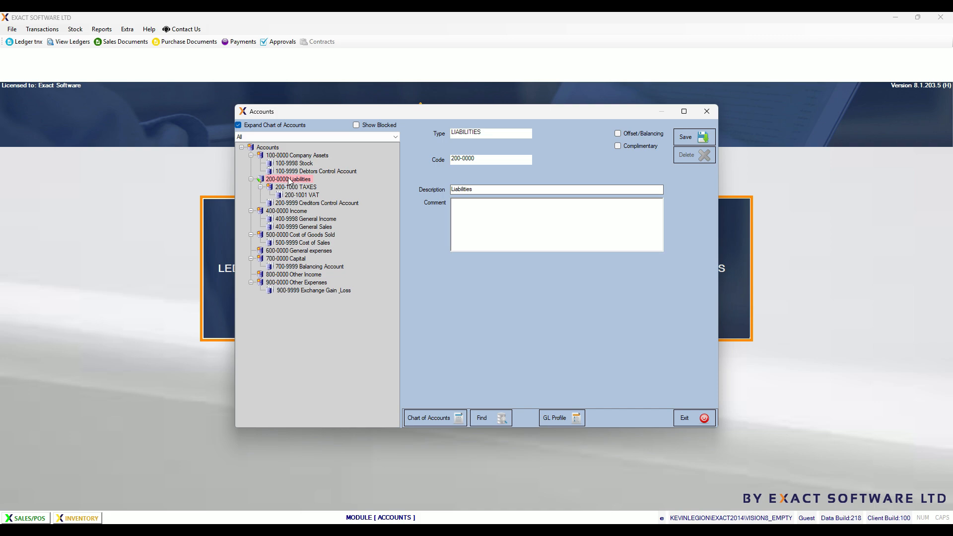
{"action": "right_click", "coordinate": [289, 181]}
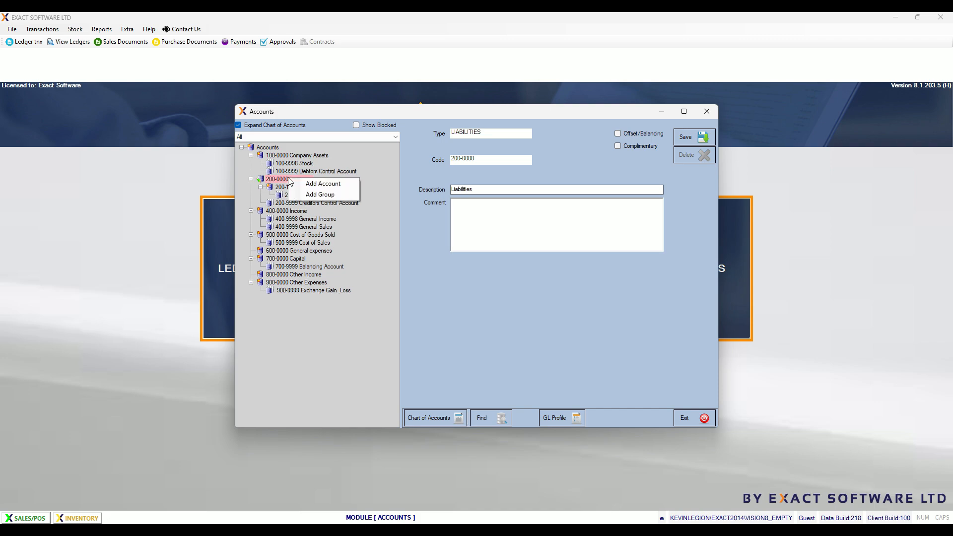
{"action": "left_click", "coordinate": [315, 183]}
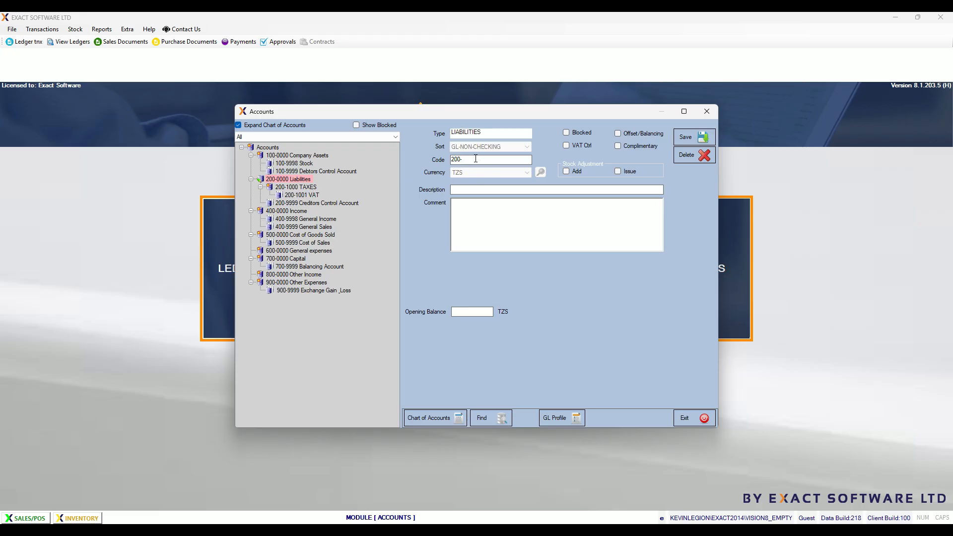
{"action": "type", "text": "8000"}
{"action": "left_click", "coordinate": [465, 190]}
{"action": "type", "text": "GRN"}
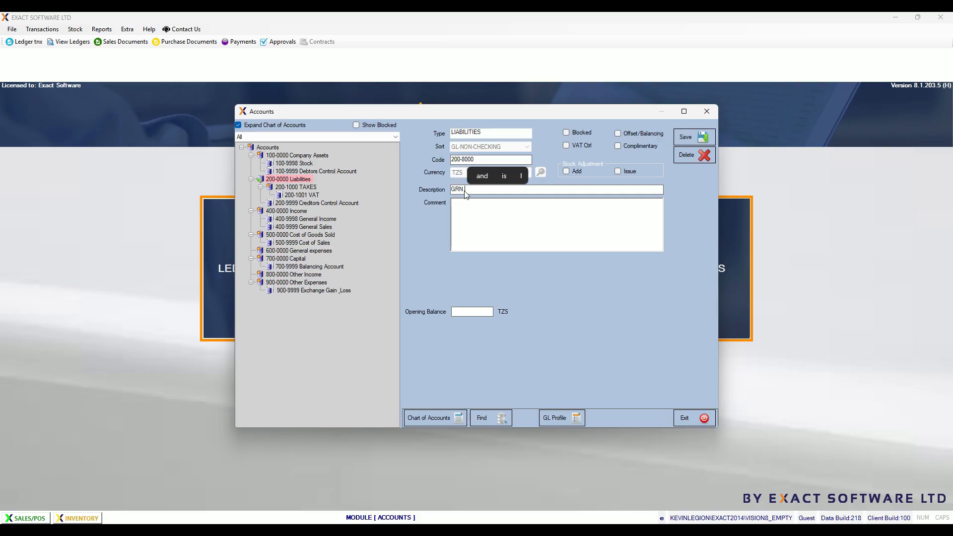
{"action": "type", "text": " Receivable"}
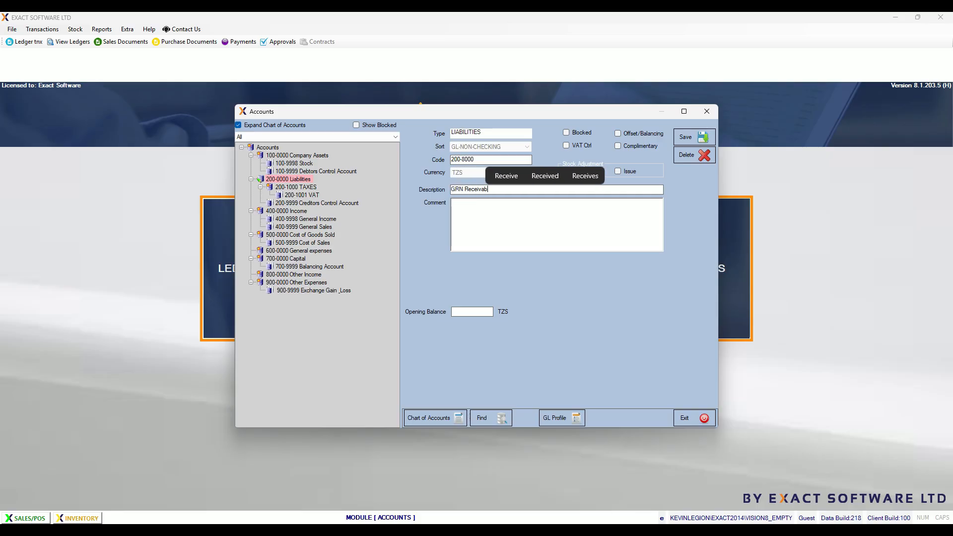
{"action": "left_click", "coordinate": [473, 209]}
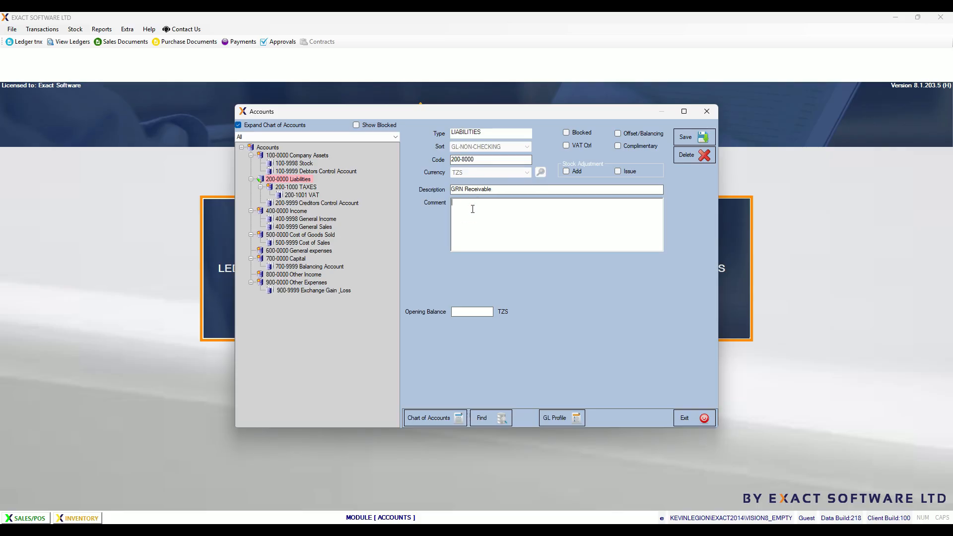
{"action": "left_click", "coordinate": [503, 192]}
{"action": "type", "text": "account"}
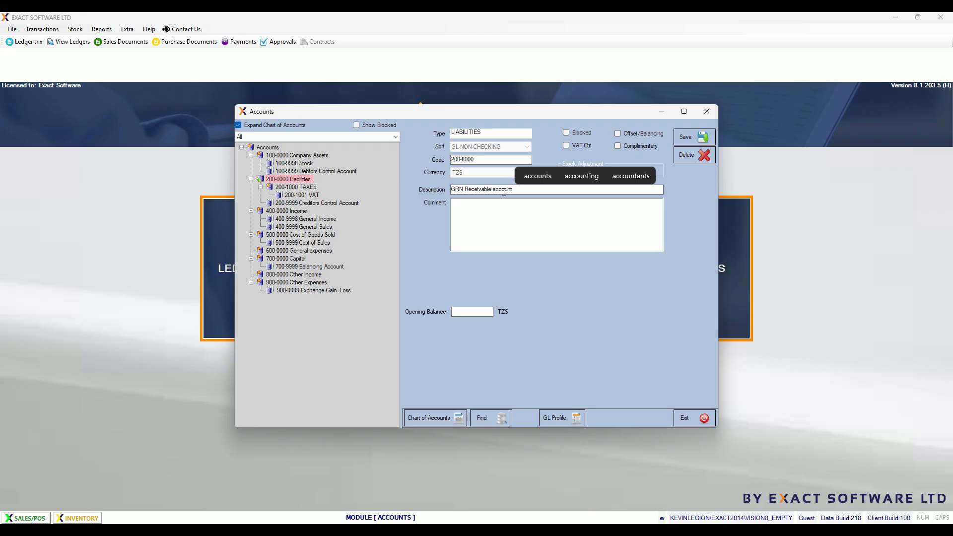
{"action": "left_click", "coordinate": [498, 212]}
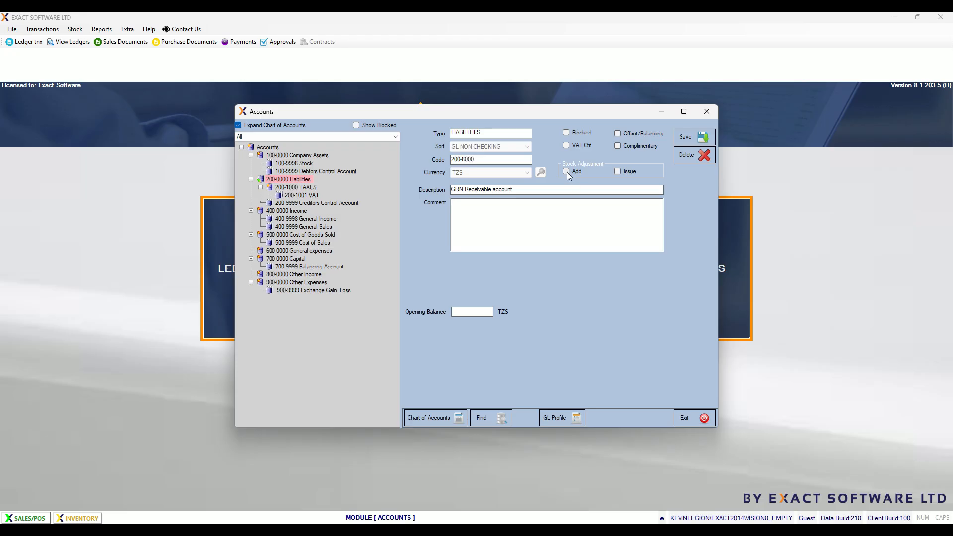
{"action": "left_click", "coordinate": [618, 171]}
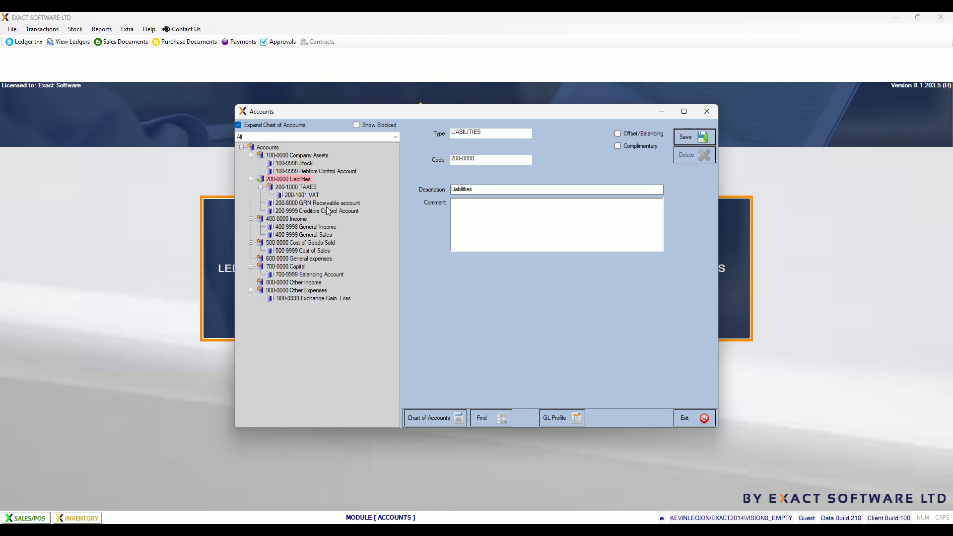
Step: Add an account under Liabilities with code 200-8002, description "Returns Variance Account" and the stock adjustment Add and Issue options ticked, and save it
{"action": "right_click", "coordinate": [286, 182]}
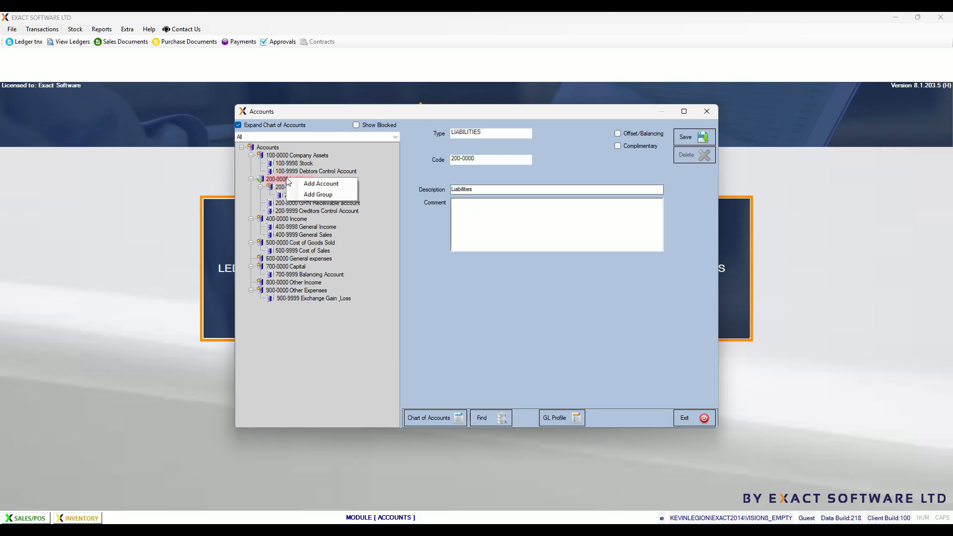
{"action": "left_click", "coordinate": [317, 185]}
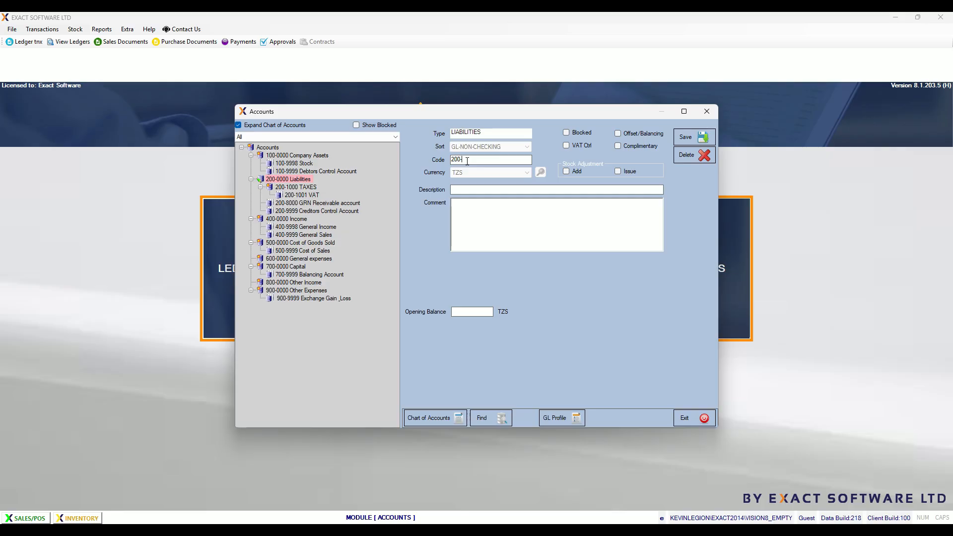
{"action": "type", "text": "8002"}
{"action": "left_click", "coordinate": [460, 190]}
{"action": "type", "text": "Return"}
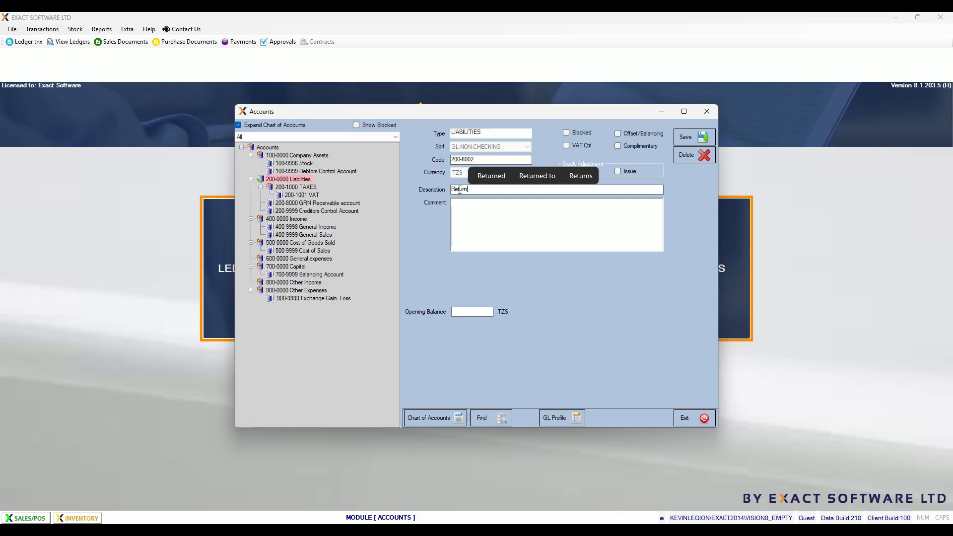
{"action": "type", "text": "s Varianc"}
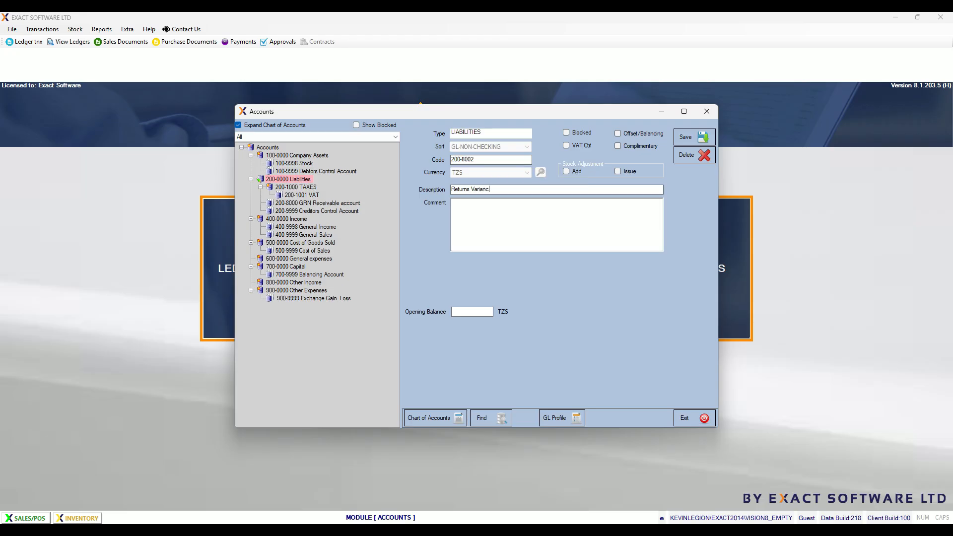
{"action": "type", "text": "e \\Accoun"}
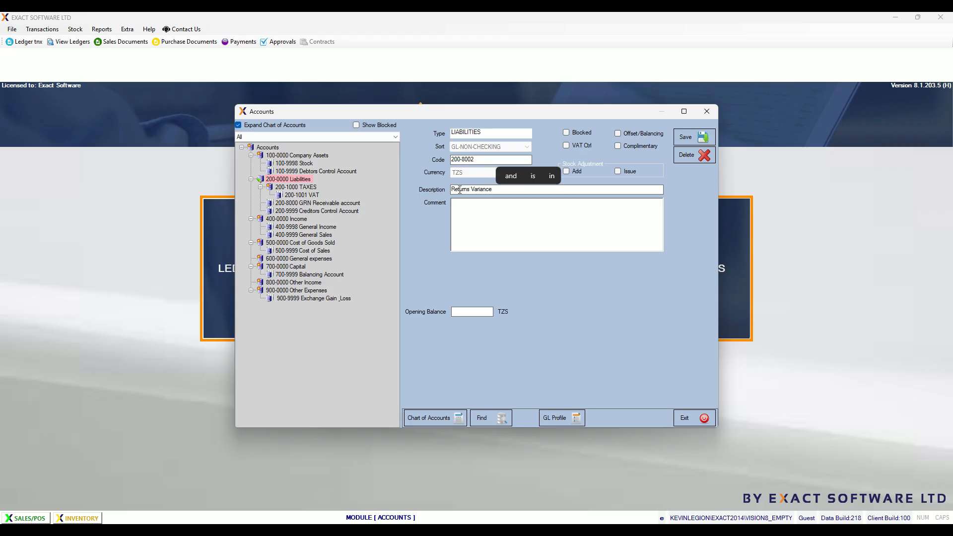
{"action": "type", "text": "t"}
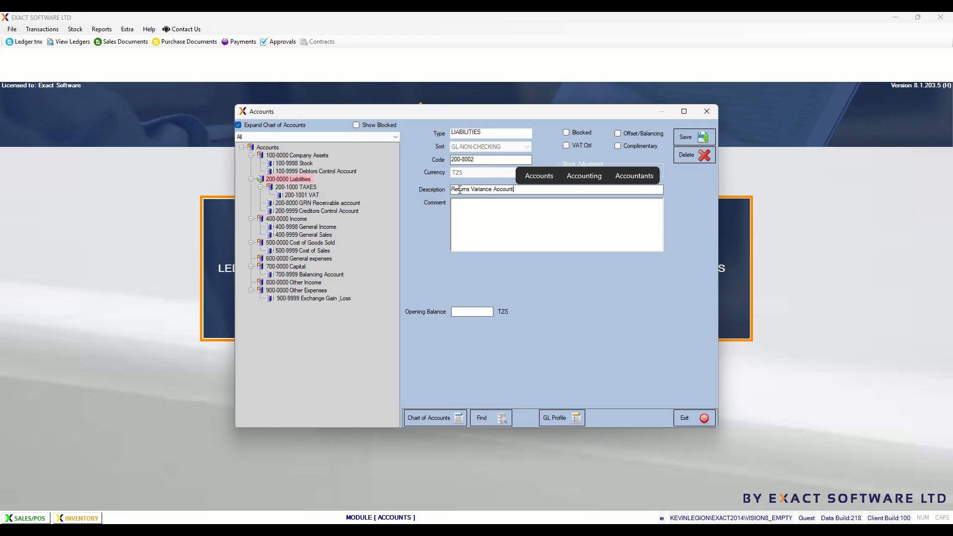
{"action": "left_click", "coordinate": [476, 216]}
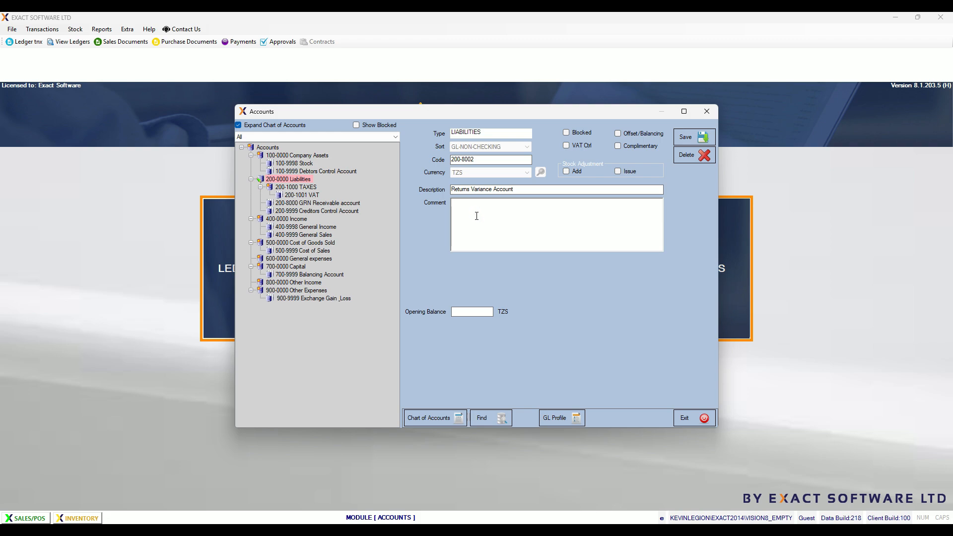
{"action": "left_click", "coordinate": [567, 171]}
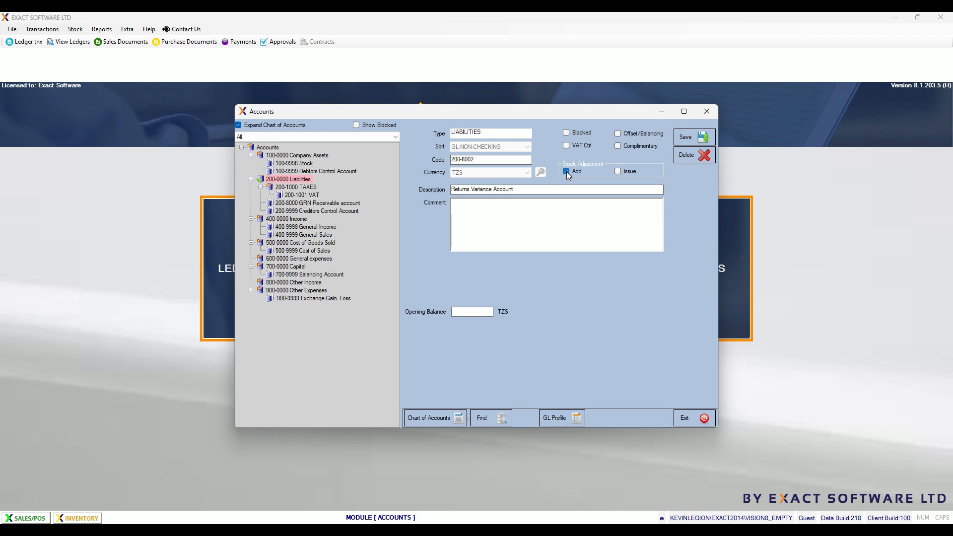
{"action": "left_click", "coordinate": [618, 171]}
{"action": "left_click", "coordinate": [692, 139]}
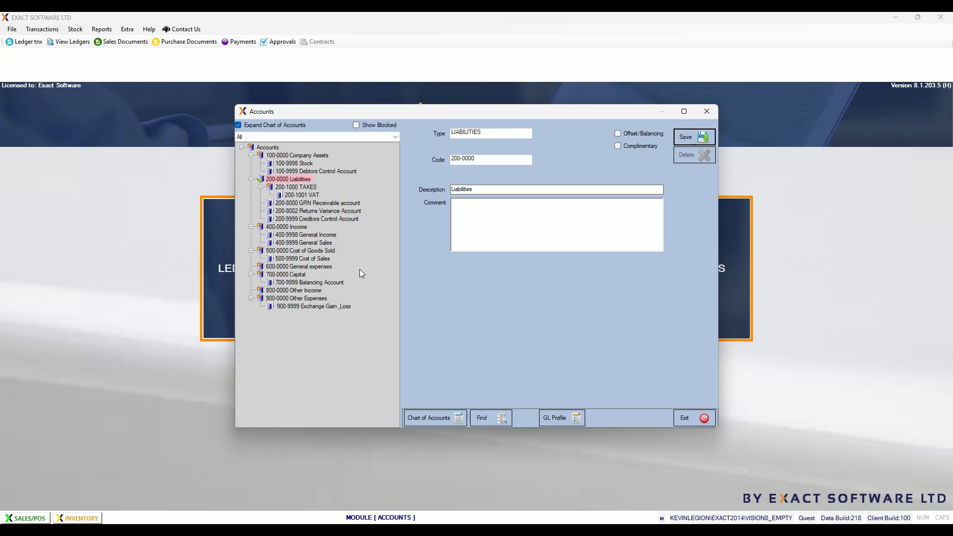
Step: Add an account under 600-0000 General expenses with code 600-7000 and description "Discounts provided", and save it
{"action": "left_click", "coordinate": [308, 266]}
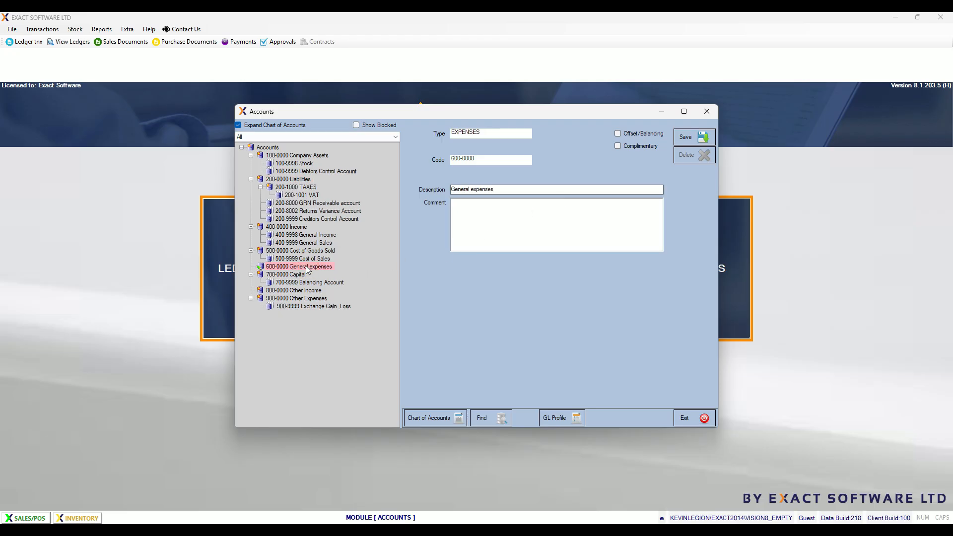
{"action": "right_click", "coordinate": [308, 268]}
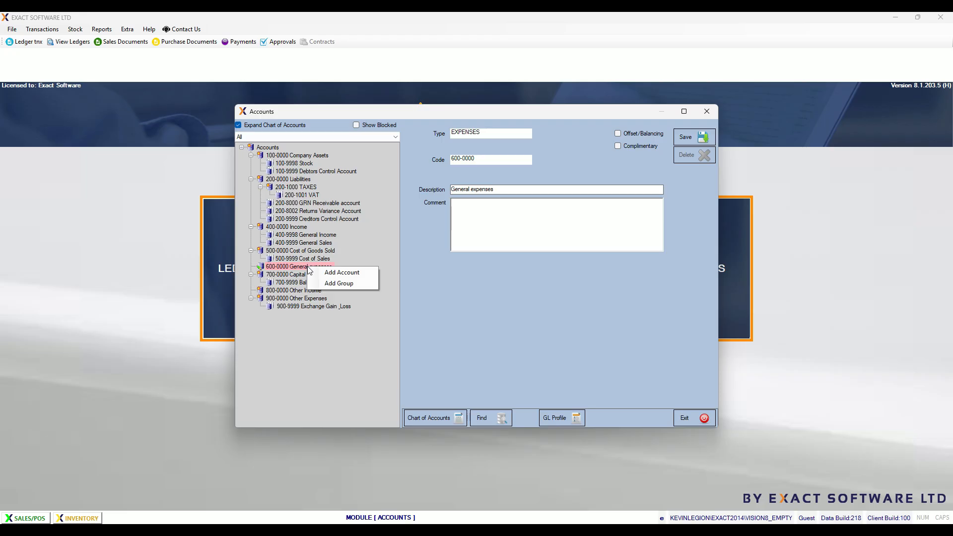
{"action": "left_click", "coordinate": [343, 273]}
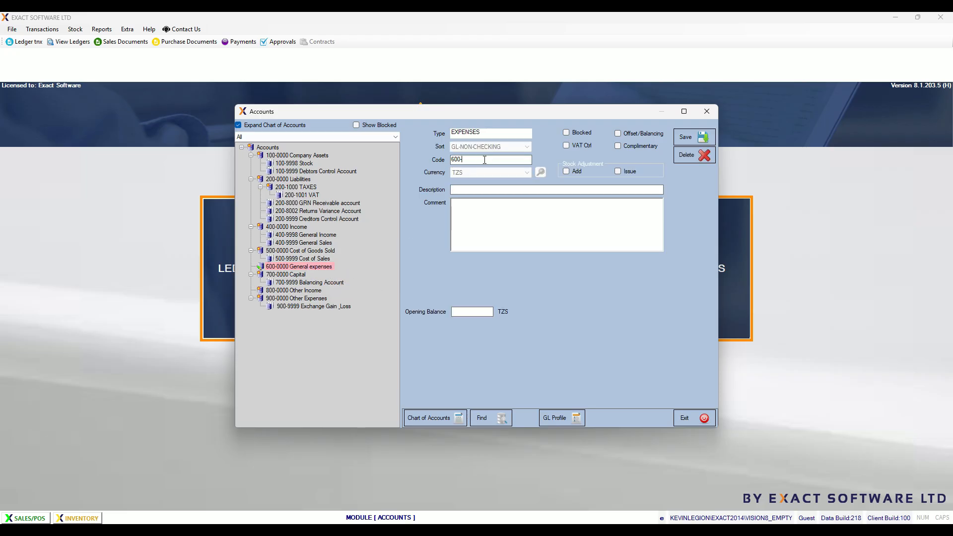
{"action": "left_click", "coordinate": [487, 159]}
{"action": "left_click", "coordinate": [460, 190]}
{"action": "type", "text": "Di"}
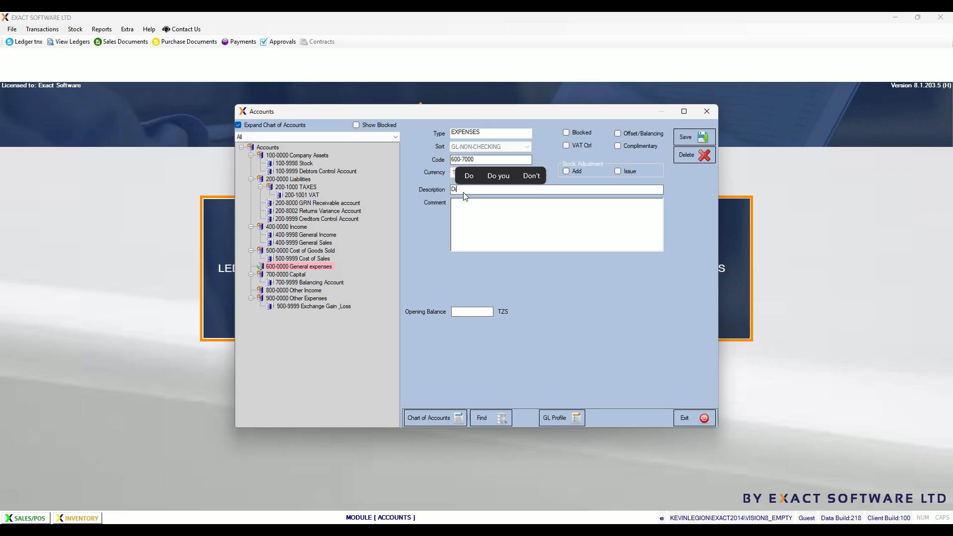
{"action": "type", "text": "scount"}
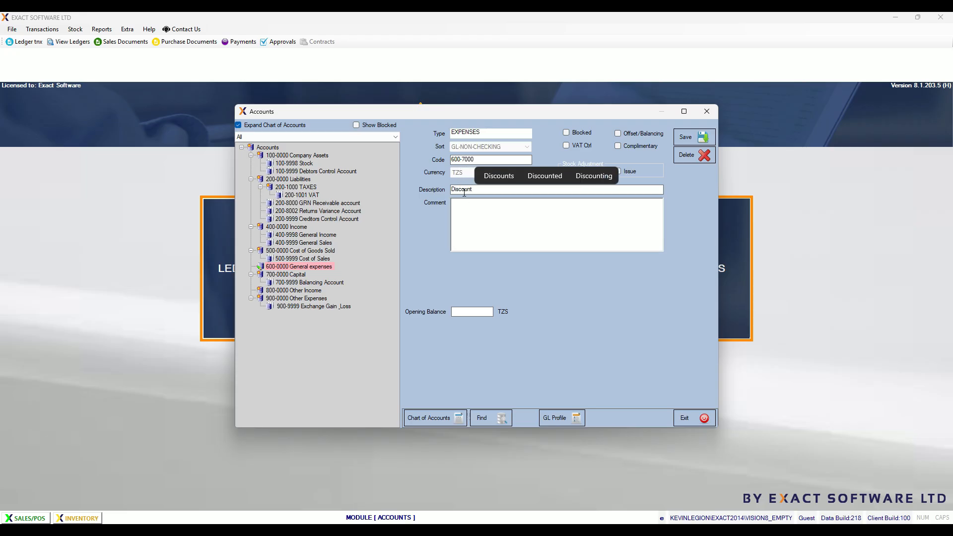
{"action": "type", "text": "s prov"}
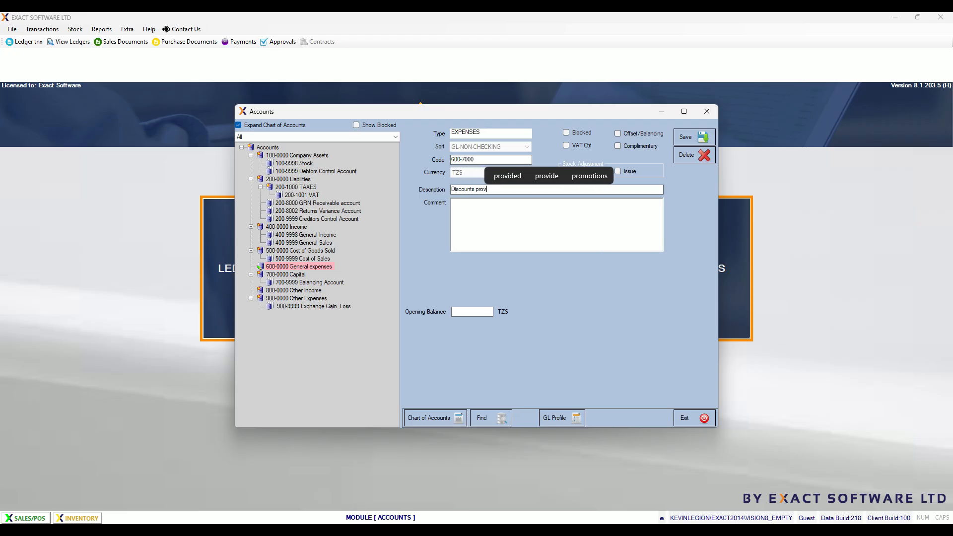
{"action": "type", "text": "ided"}
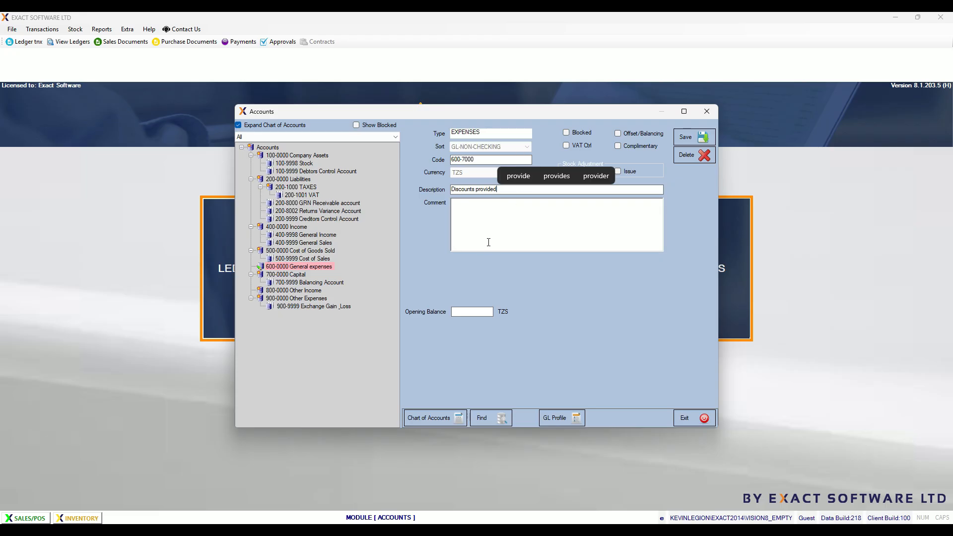
{"action": "left_click", "coordinate": [480, 224]}
{"action": "left_click", "coordinate": [701, 137]}
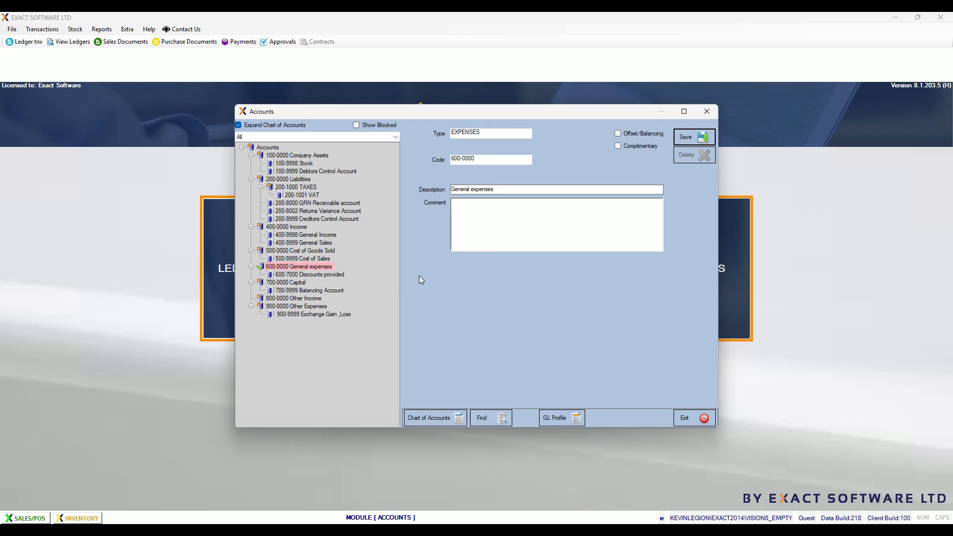
Step: Add an account under 700-0000 Capital with code 700-1000 and description "Retained Profit", and save it
{"action": "left_click", "coordinate": [292, 283]}
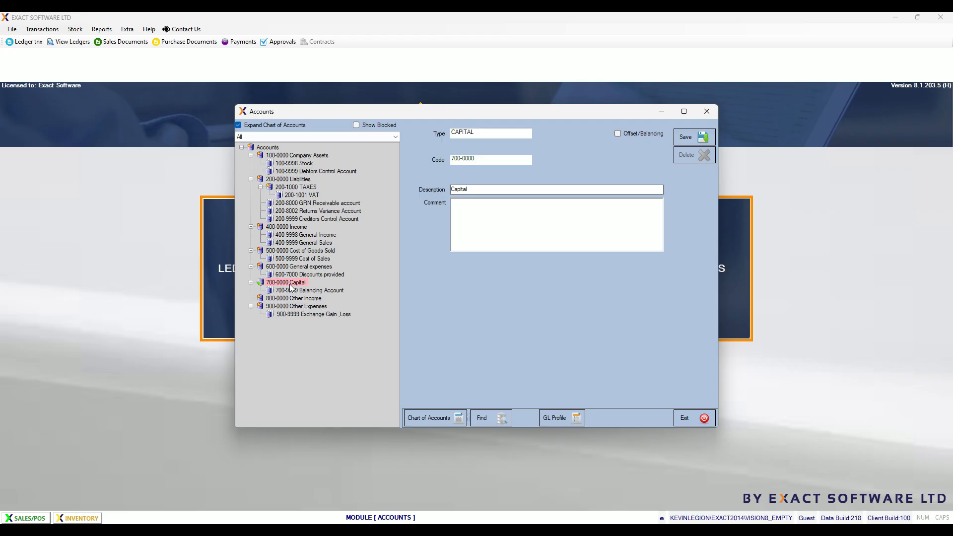
{"action": "right_click", "coordinate": [291, 287]}
{"action": "left_click", "coordinate": [318, 291]}
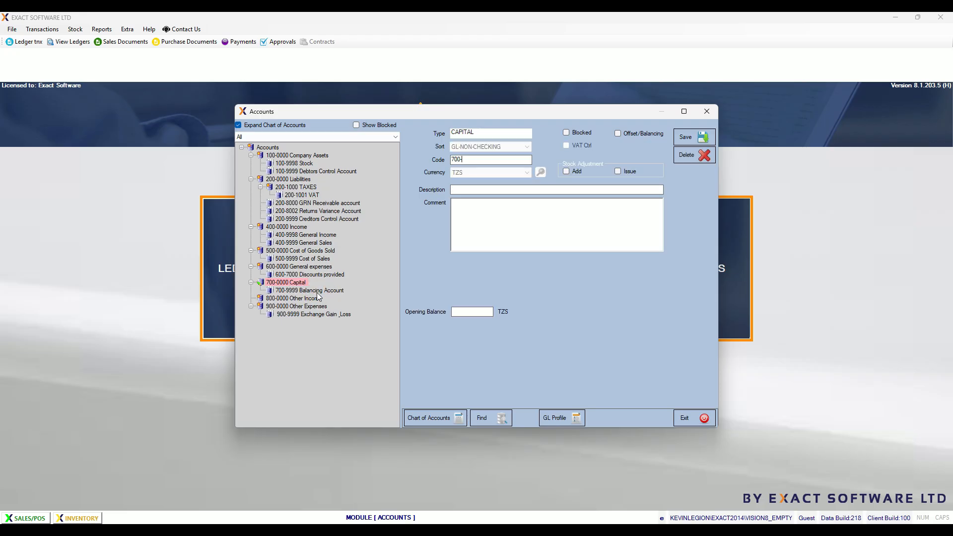
{"action": "left_click", "coordinate": [483, 157]}
{"action": "type", "text": "1000"}
{"action": "left_click", "coordinate": [461, 189]}
{"action": "type", "text": "Retiain"}
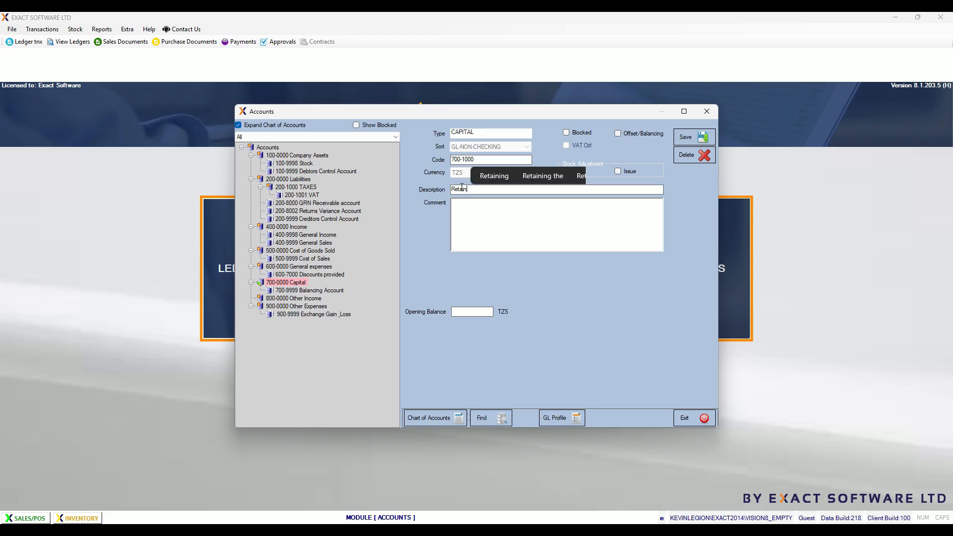
{"action": "type", "text": "ed Profit"}
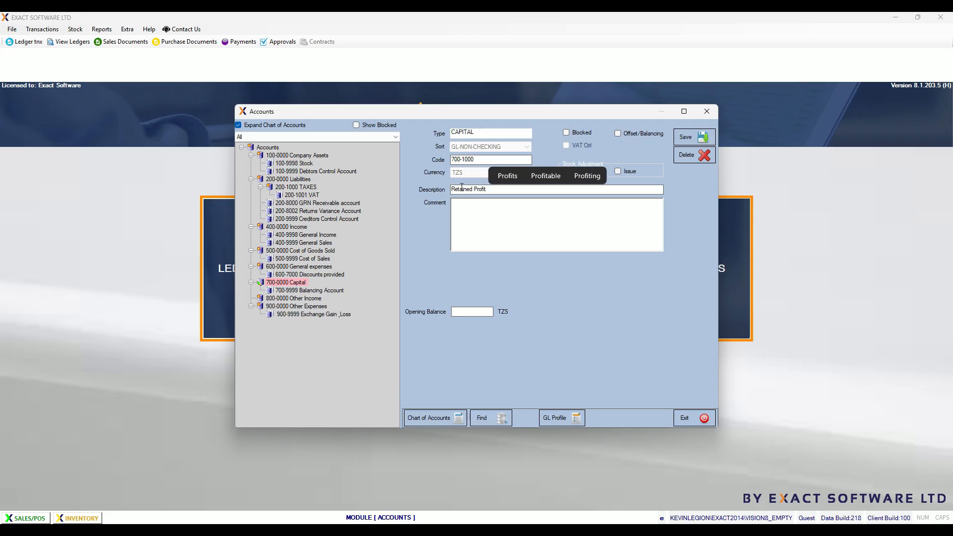
{"action": "left_click", "coordinate": [512, 229]}
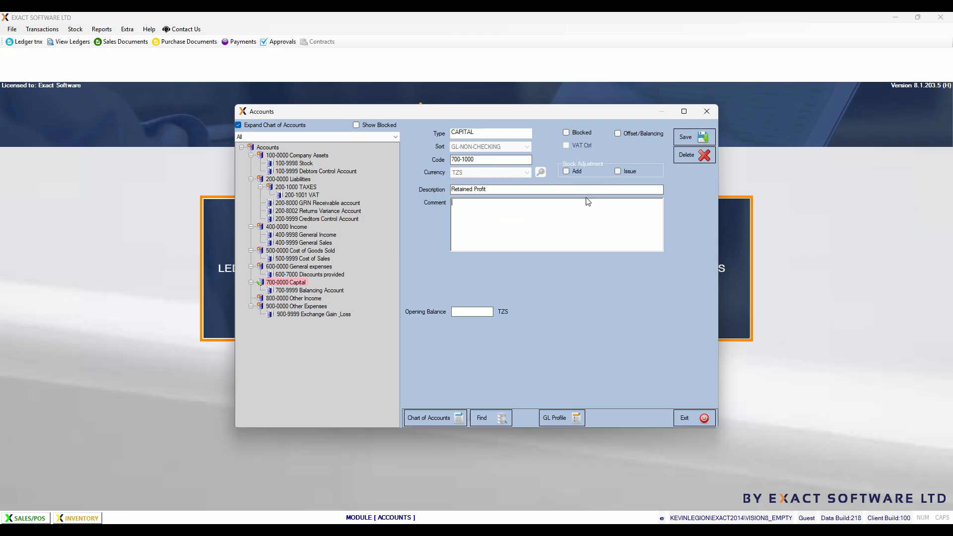
{"action": "left_click", "coordinate": [691, 137]}
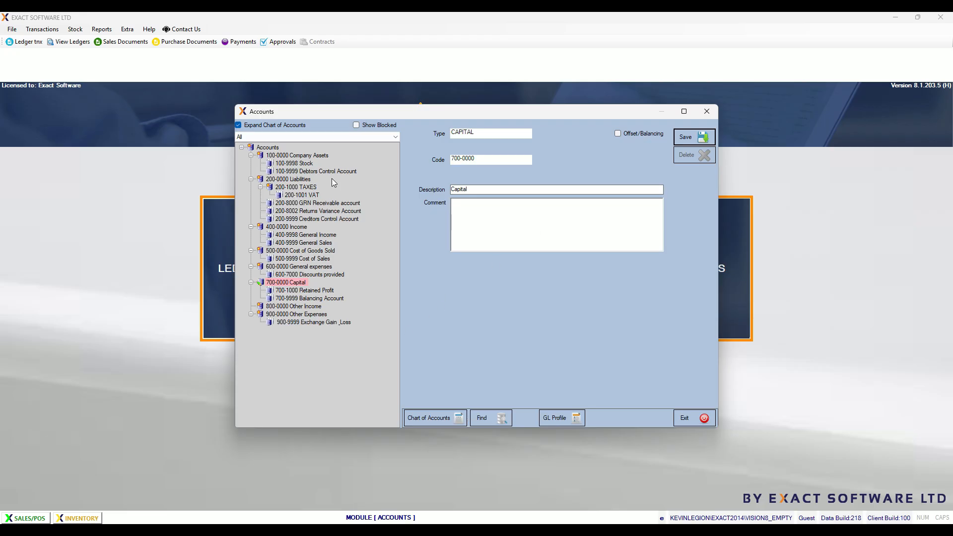
Step: Review the Stock, General Income, General Sales, Cost of Sales, Balancing, Exchange Gain & Loss, and creditors and debtors control accounts one by one
{"action": "left_click", "coordinate": [296, 164]}
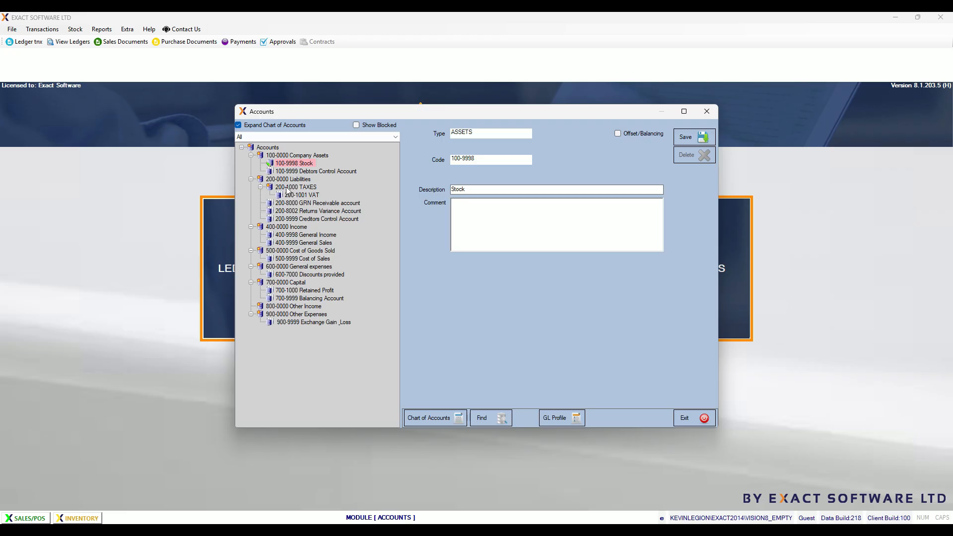
{"action": "left_click", "coordinate": [288, 235]}
{"action": "left_click", "coordinate": [293, 243]}
{"action": "left_click", "coordinate": [297, 260]}
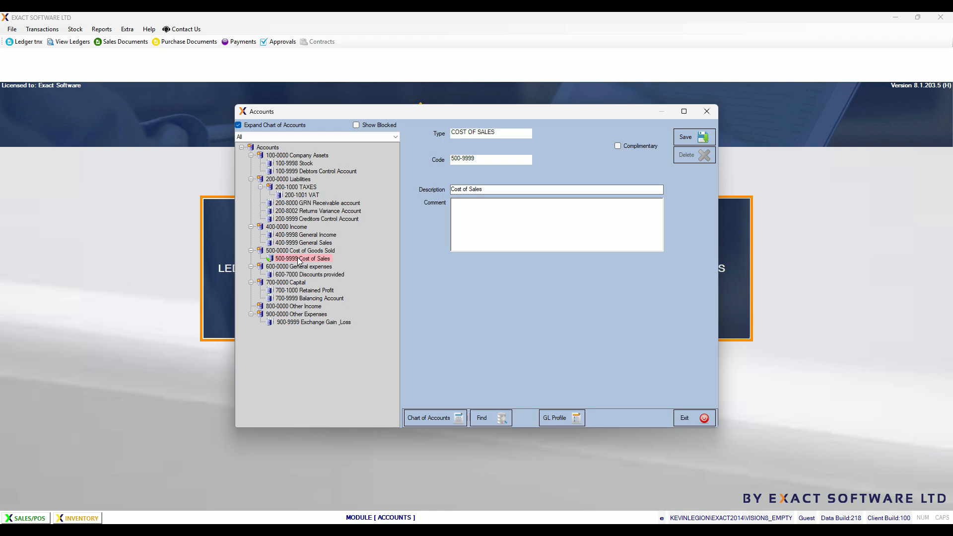
{"action": "left_click", "coordinate": [307, 299]}
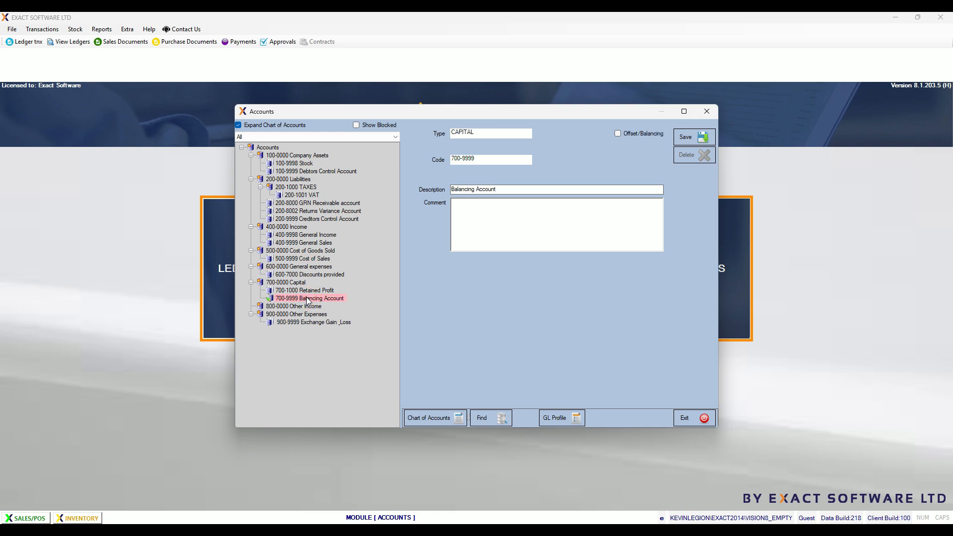
{"action": "left_click", "coordinate": [306, 322]}
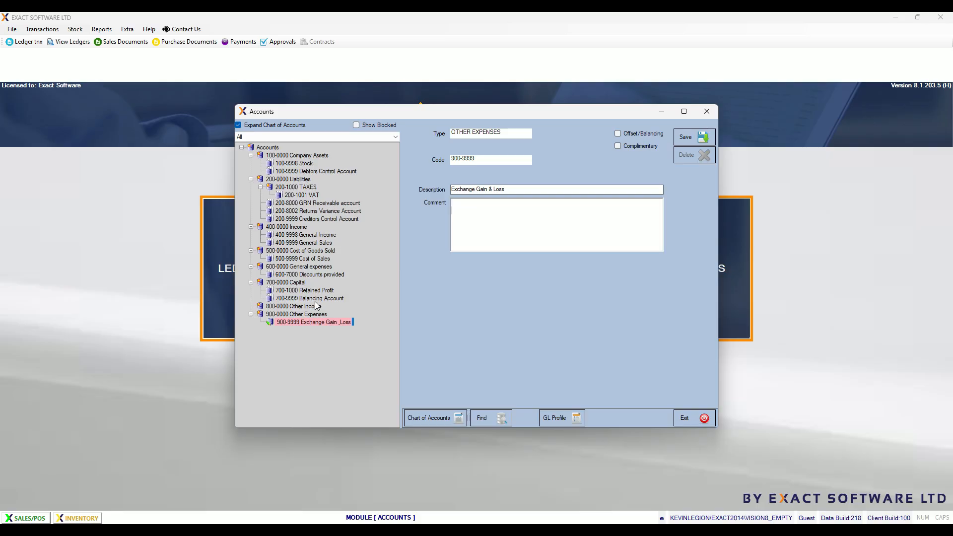
{"action": "left_click", "coordinate": [315, 300]}
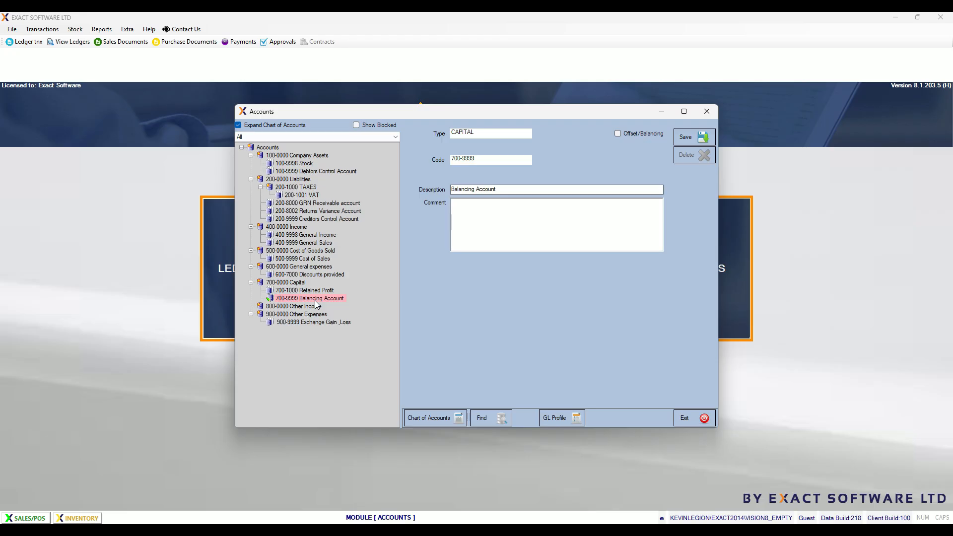
{"action": "left_click", "coordinate": [308, 220]}
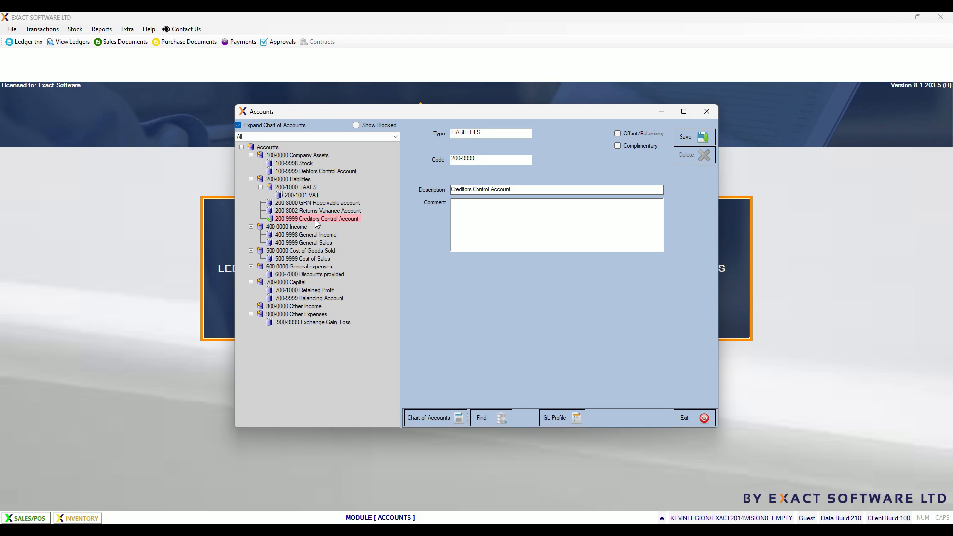
{"action": "left_click", "coordinate": [321, 170]}
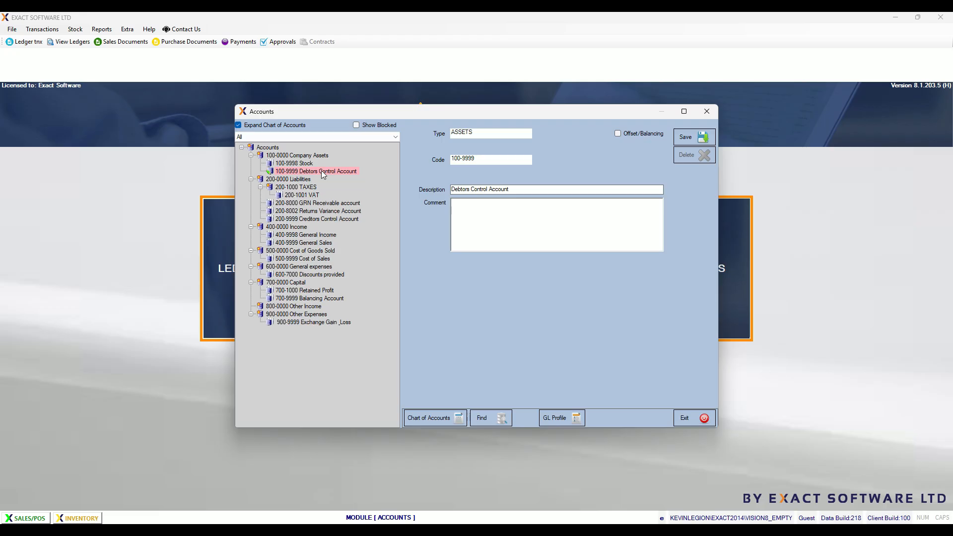
{"action": "left_click", "coordinate": [302, 164]}
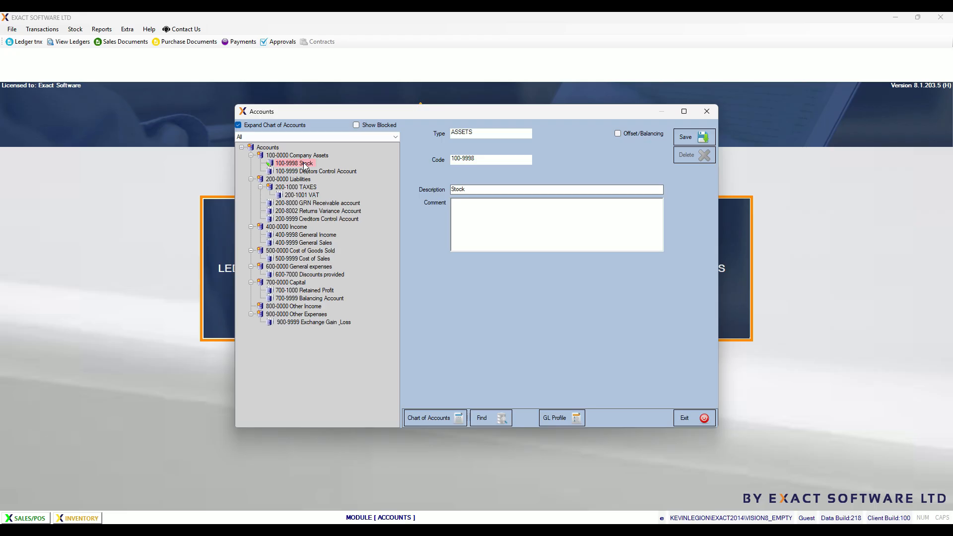
{"action": "left_click", "coordinate": [302, 259]}
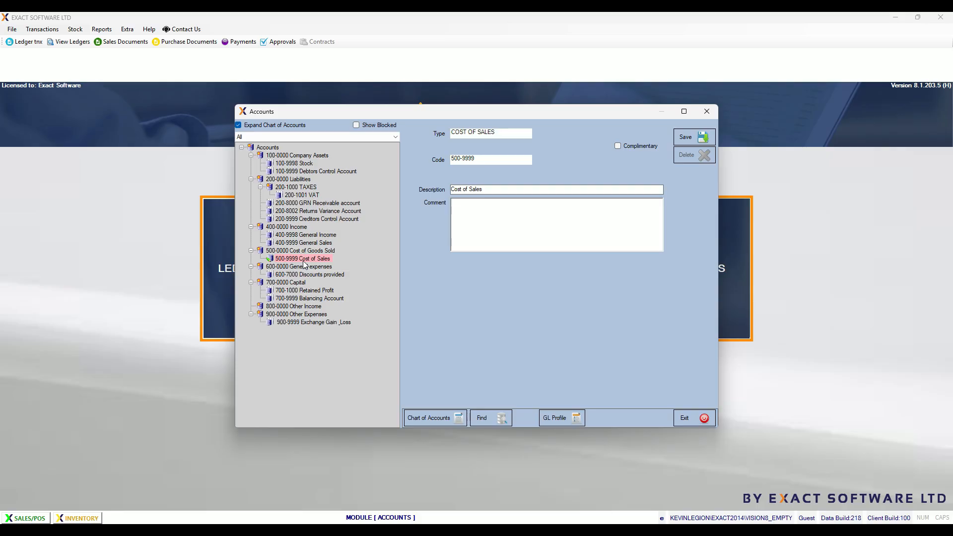
{"action": "left_click", "coordinate": [308, 244]}
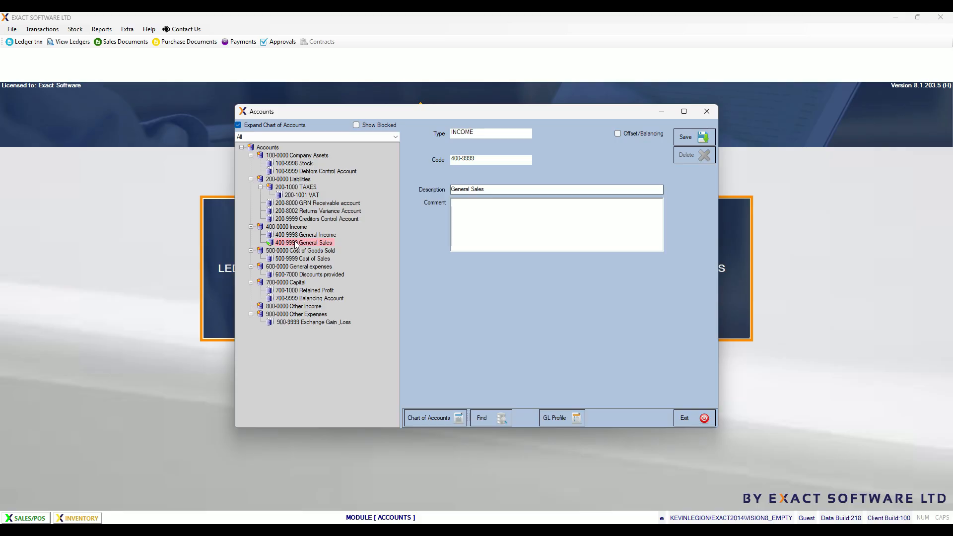
Step: Add a group under 100-0000 Company Assets with code 100-8000 and description "Inventory", and save it
{"action": "left_click", "coordinate": [309, 155]}
{"action": "right_click", "coordinate": [311, 157]}
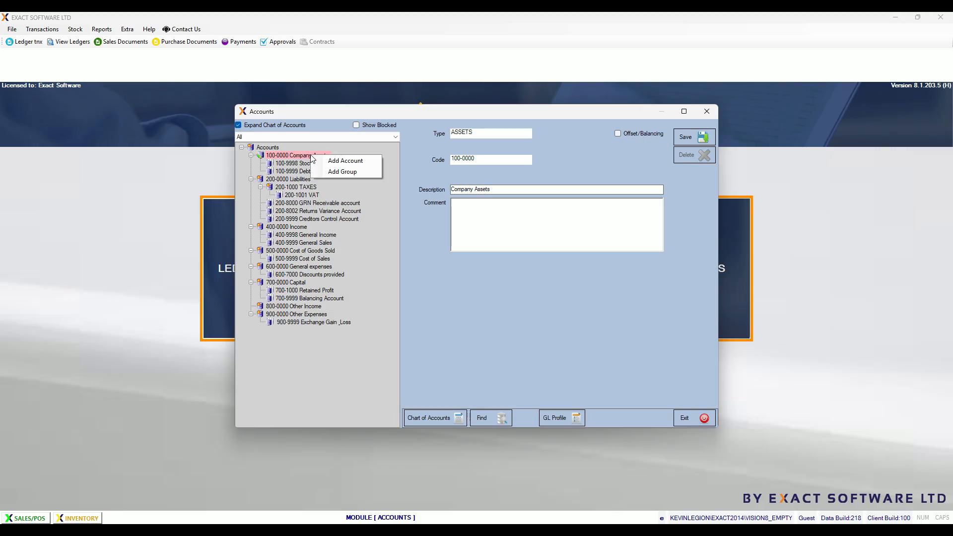
{"action": "left_click", "coordinate": [342, 172]}
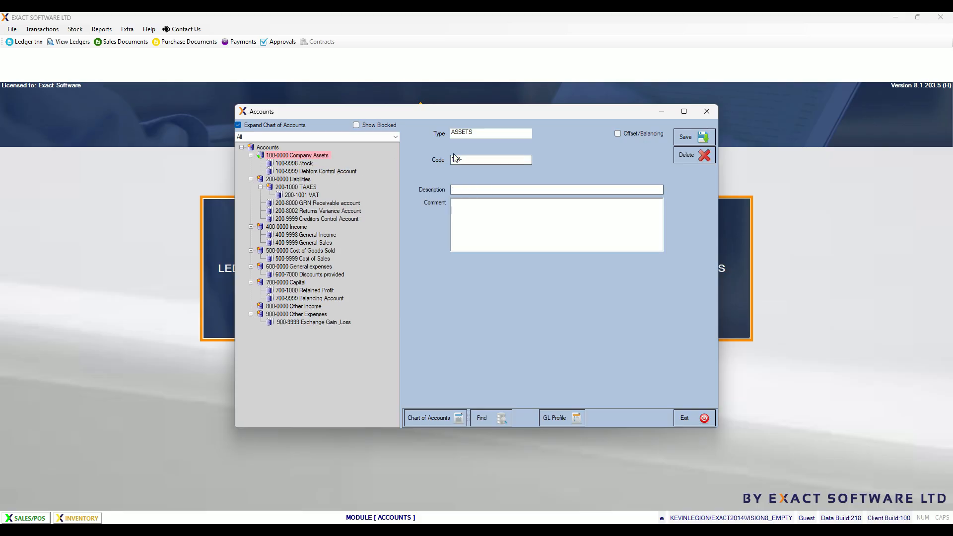
{"action": "type", "text": "8000"}
{"action": "left_click", "coordinate": [460, 189]}
{"action": "type", "text": "Inve"}
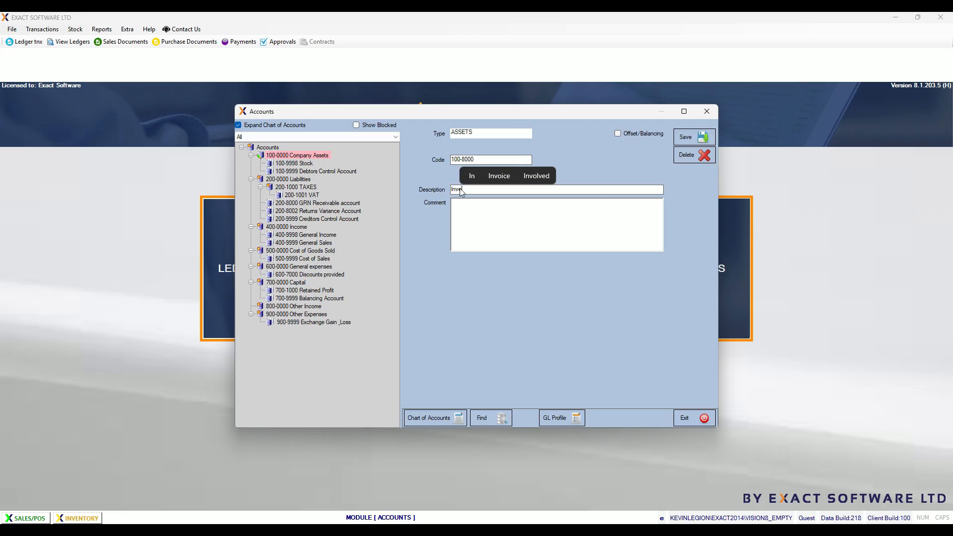
{"action": "type", "text": "ntory"}
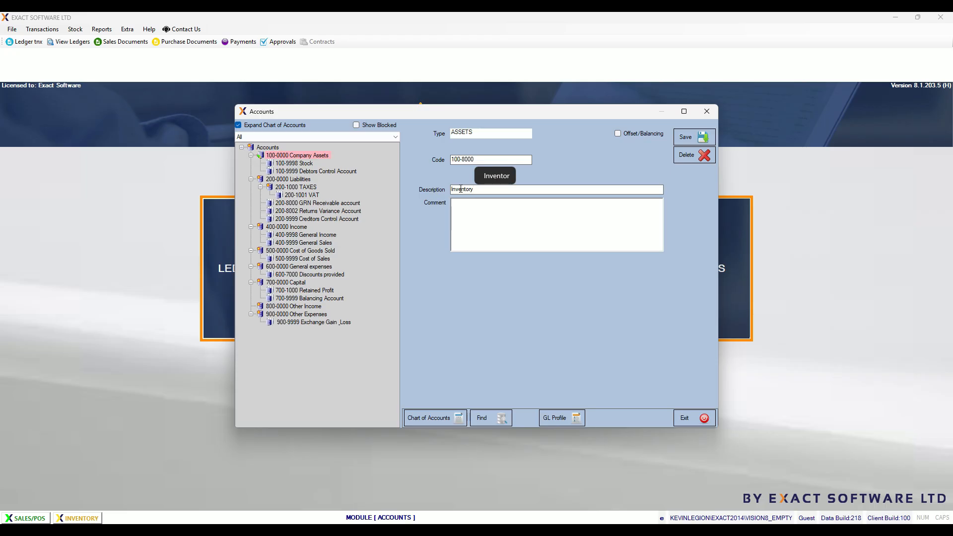
{"action": "left_click", "coordinate": [708, 137]}
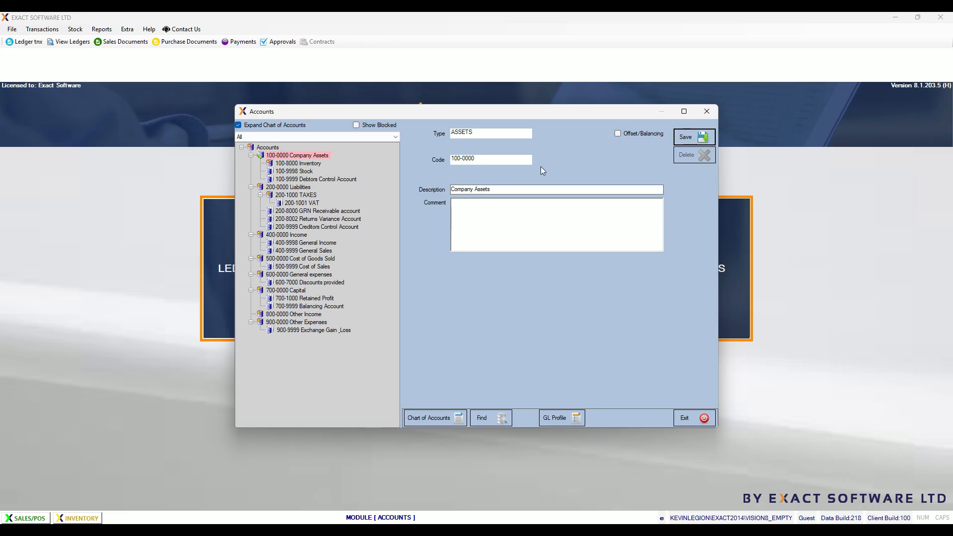
Step: Add an account under the 100-8000 Inventory group with sort STOCK, code 100-8001 and description "Beverage Stock", and save it
{"action": "left_click", "coordinate": [300, 164]}
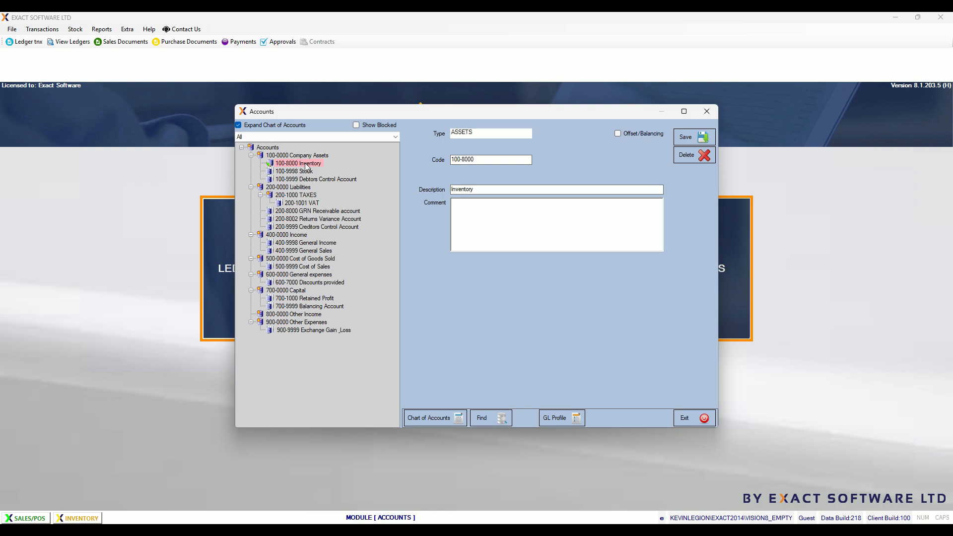
{"action": "right_click", "coordinate": [306, 167]}
{"action": "left_click", "coordinate": [331, 169]}
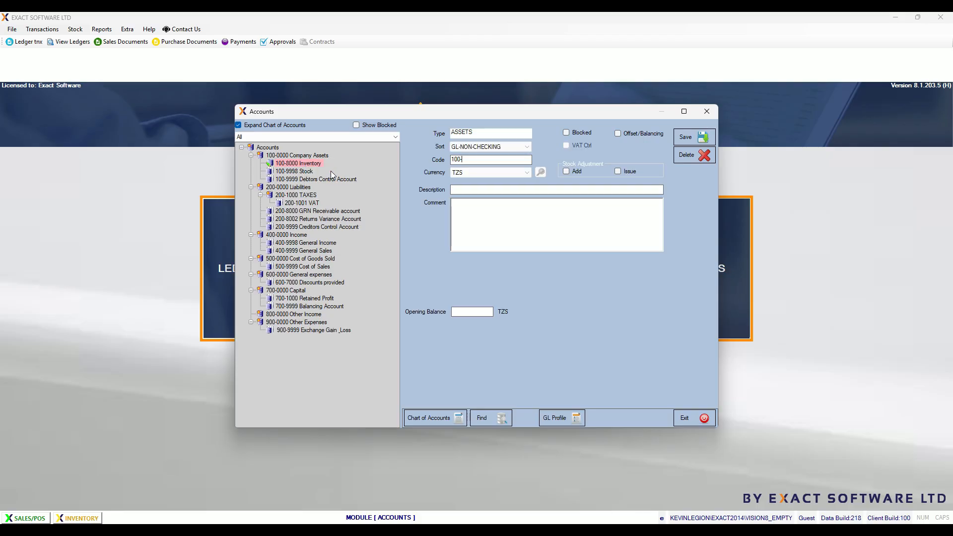
{"action": "left_click", "coordinate": [484, 160]}
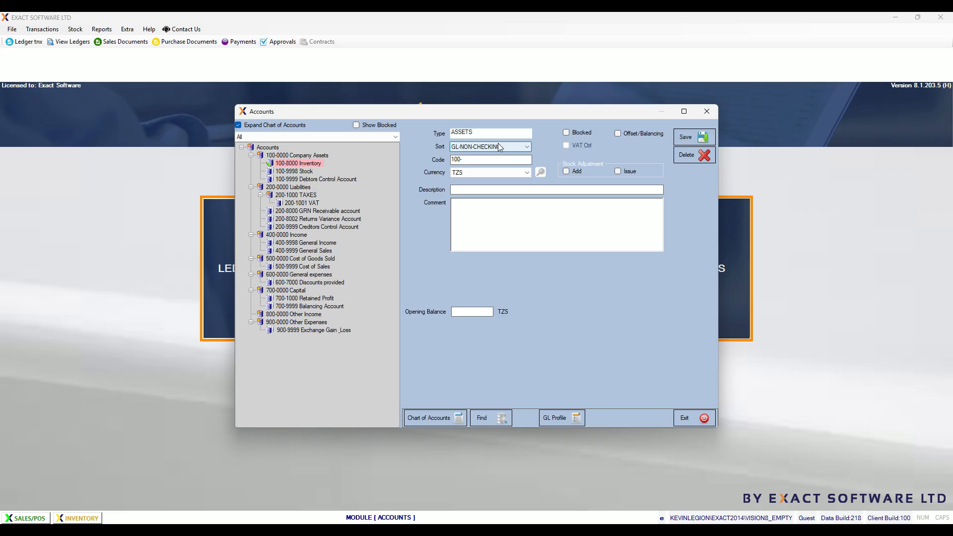
{"action": "left_click", "coordinate": [527, 147]}
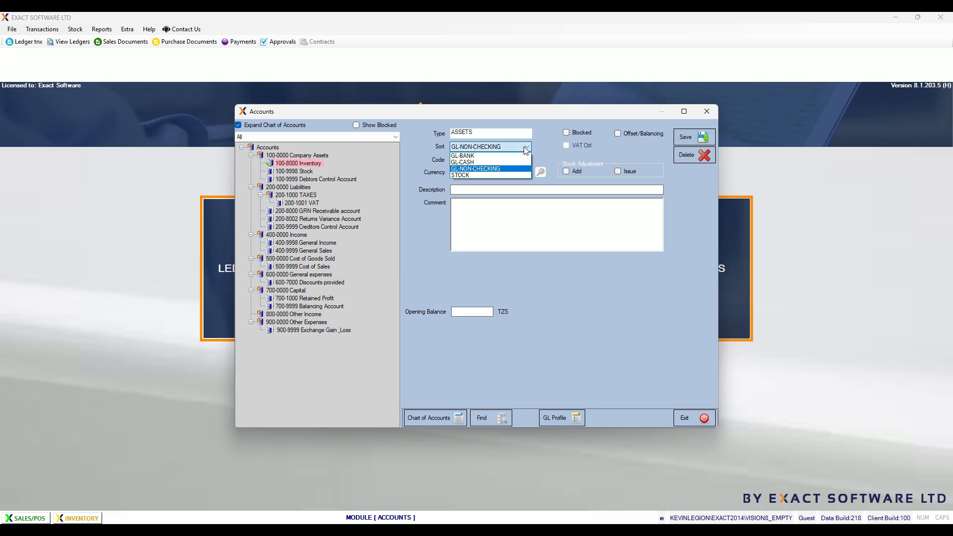
{"action": "left_click", "coordinate": [464, 171]}
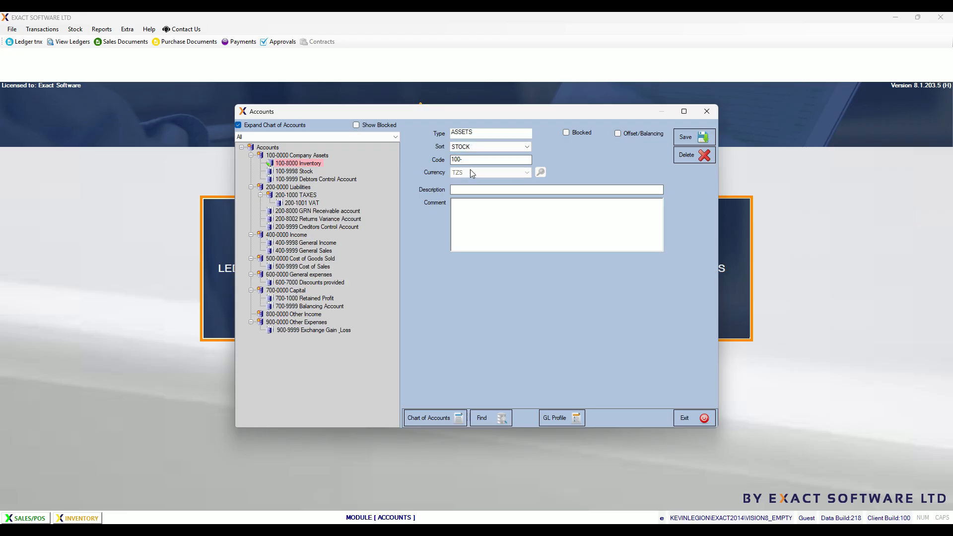
{"action": "left_click", "coordinate": [471, 159]}
{"action": "type", "text": "8001"}
{"action": "left_click", "coordinate": [461, 191]}
{"action": "type", "text": "Bevera"}
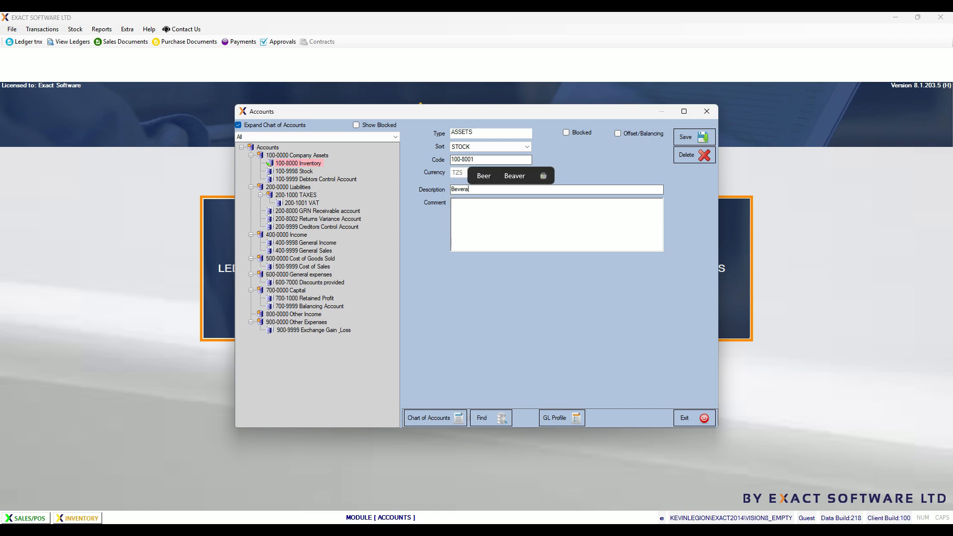
{"action": "type", "text": "ge Stock"}
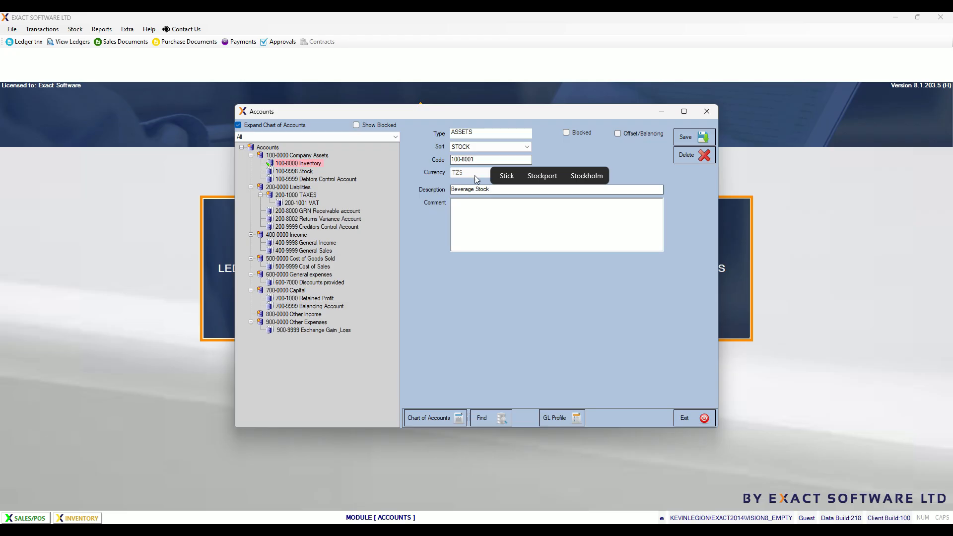
{"action": "left_click", "coordinate": [701, 136]}
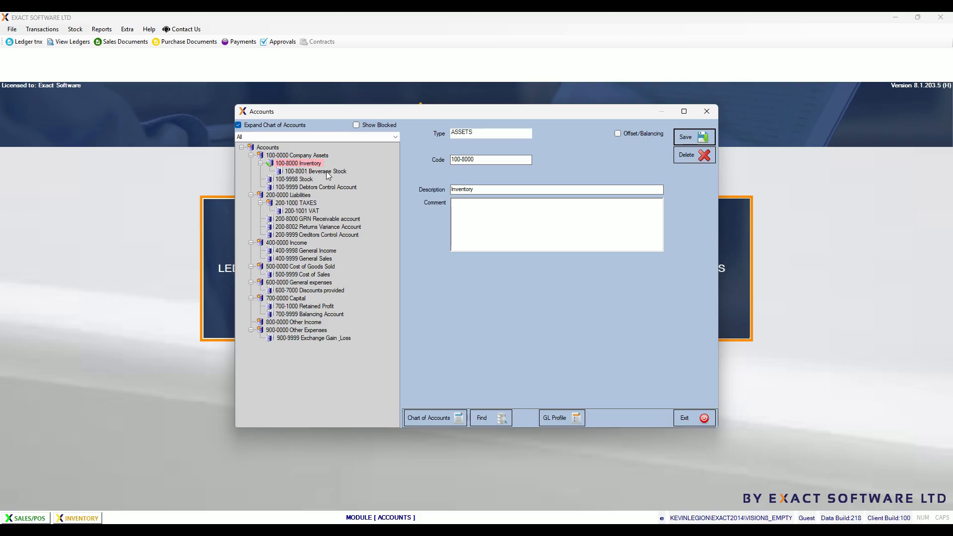
Step: Add an account under 400-0000 Income with code 400-8001 and description "Beverage Income", and save it
{"action": "left_click", "coordinate": [278, 243]}
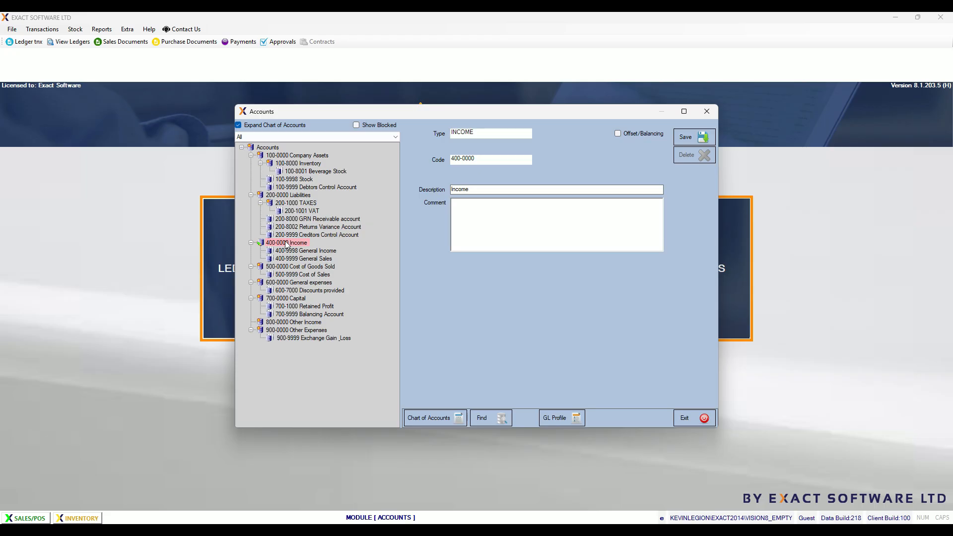
{"action": "right_click", "coordinate": [286, 245]}
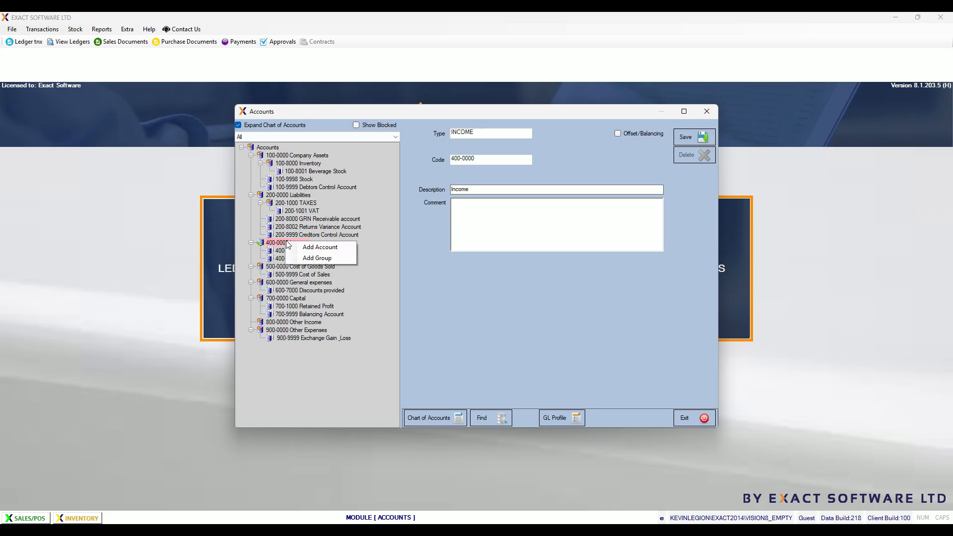
{"action": "left_click", "coordinate": [322, 250]}
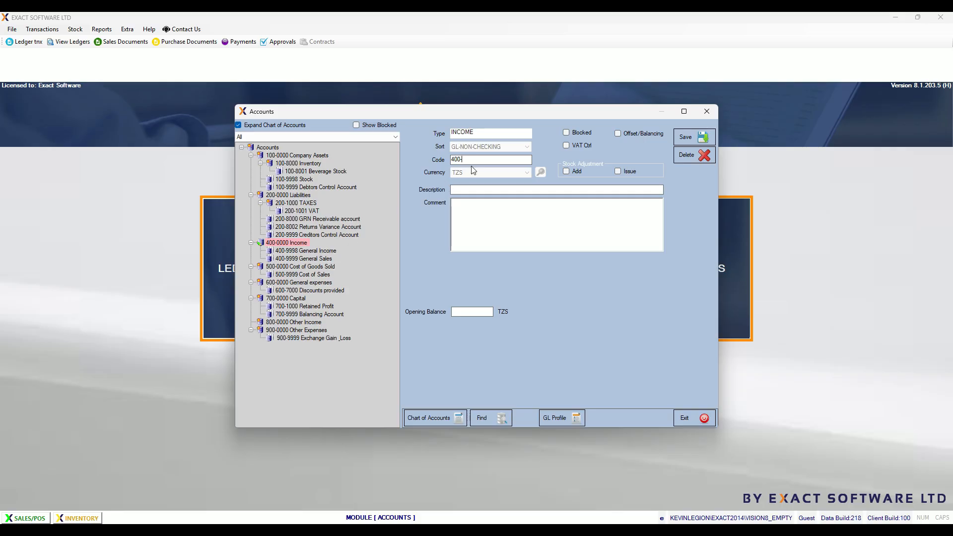
{"action": "type", "text": "8001"}
{"action": "left_click", "coordinate": [466, 189]}
{"action": "type", "text": "Beve"}
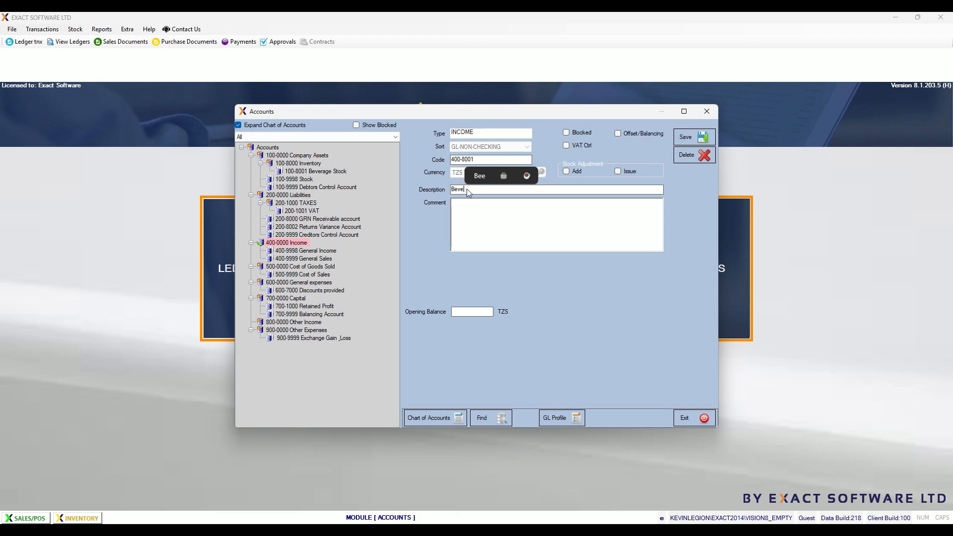
{"action": "type", "text": "rage Income"}
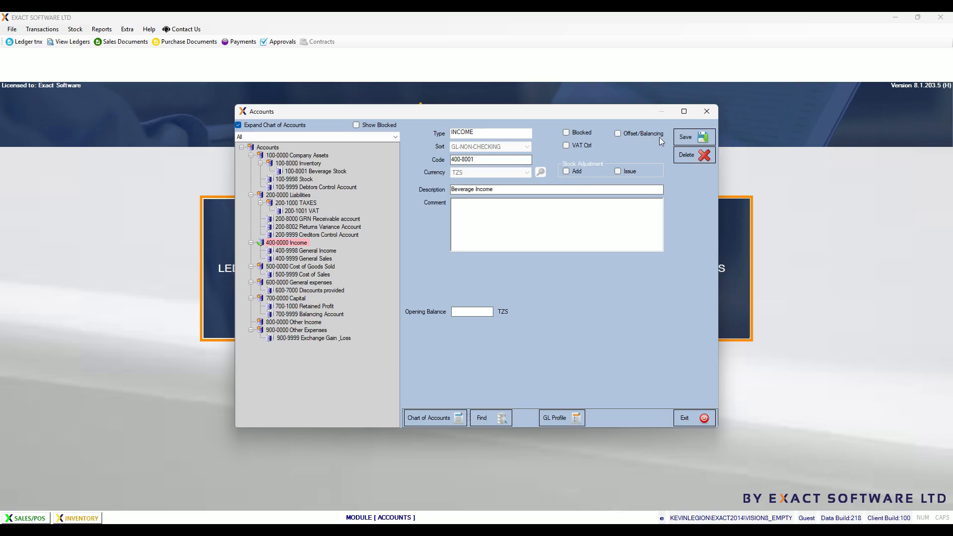
{"action": "left_click", "coordinate": [688, 138]}
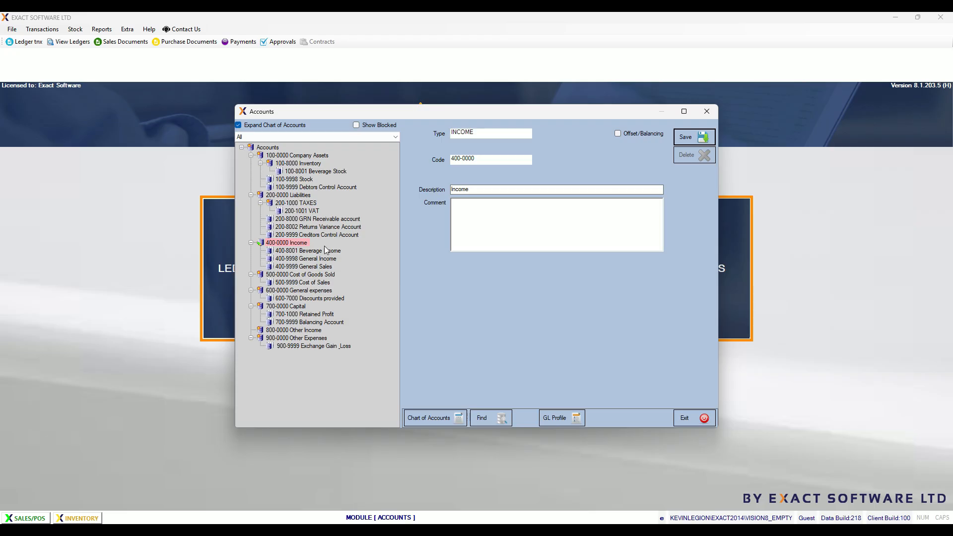
Step: Add an account under 500-0000 Cost of Goods Sold with code 500-8001 and description "Beverage COS", and save it
{"action": "left_click", "coordinate": [321, 171]}
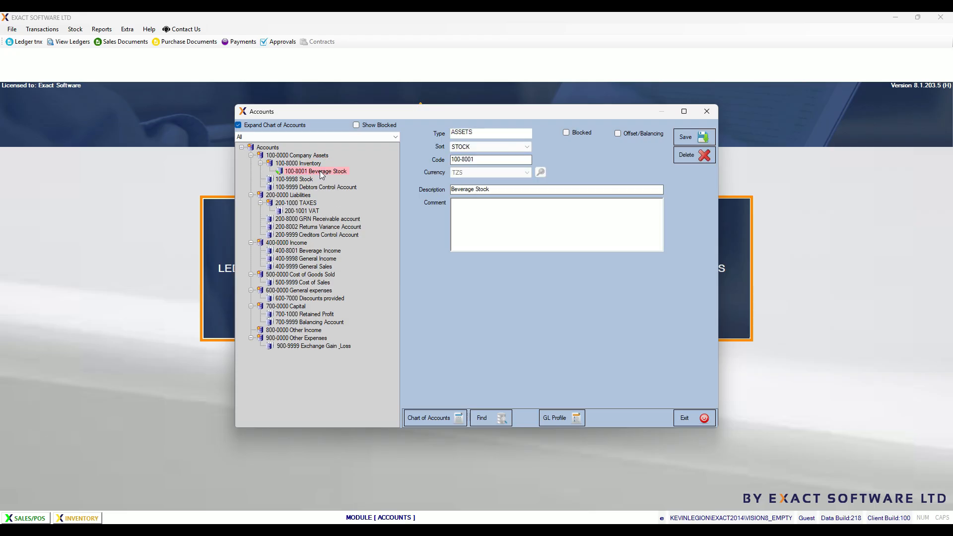
{"action": "left_click", "coordinate": [302, 275]}
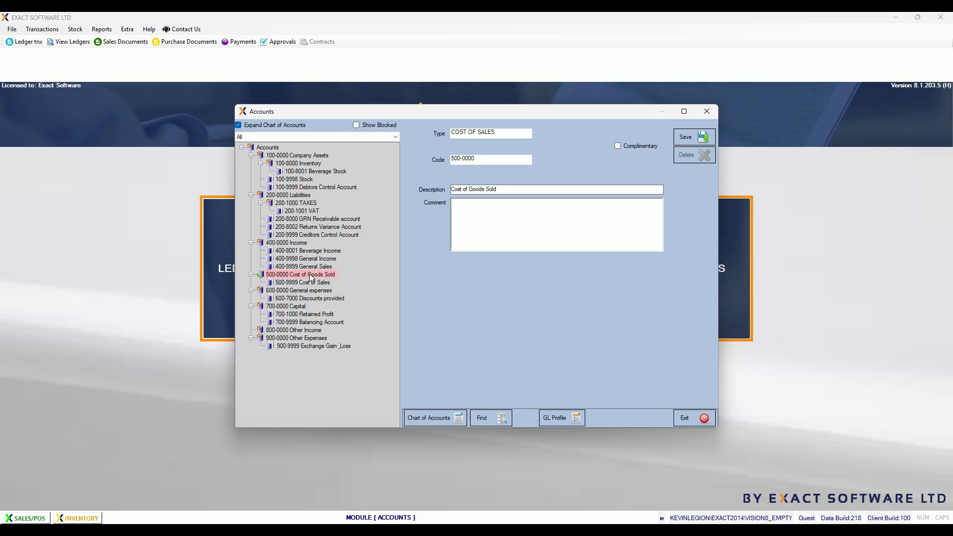
{"action": "right_click", "coordinate": [310, 278]}
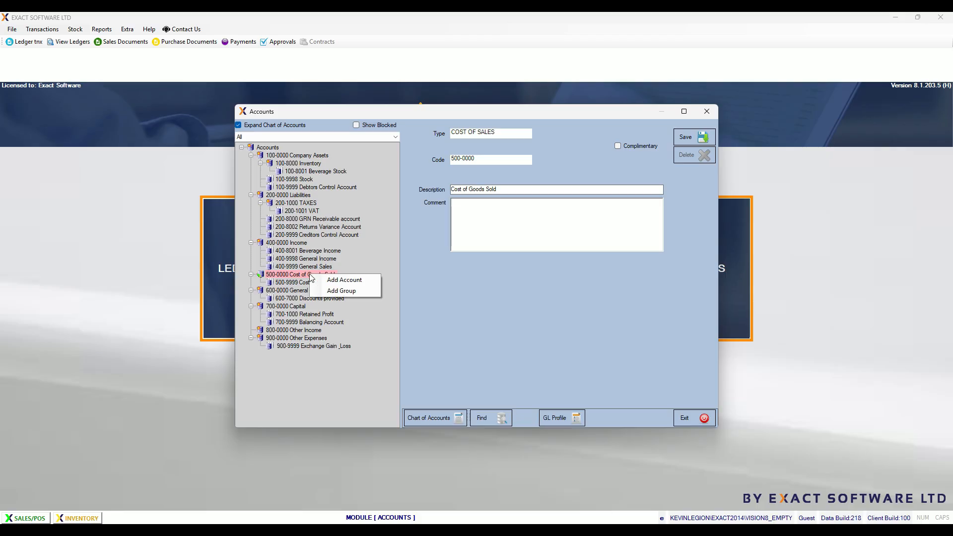
{"action": "left_click", "coordinate": [332, 279]}
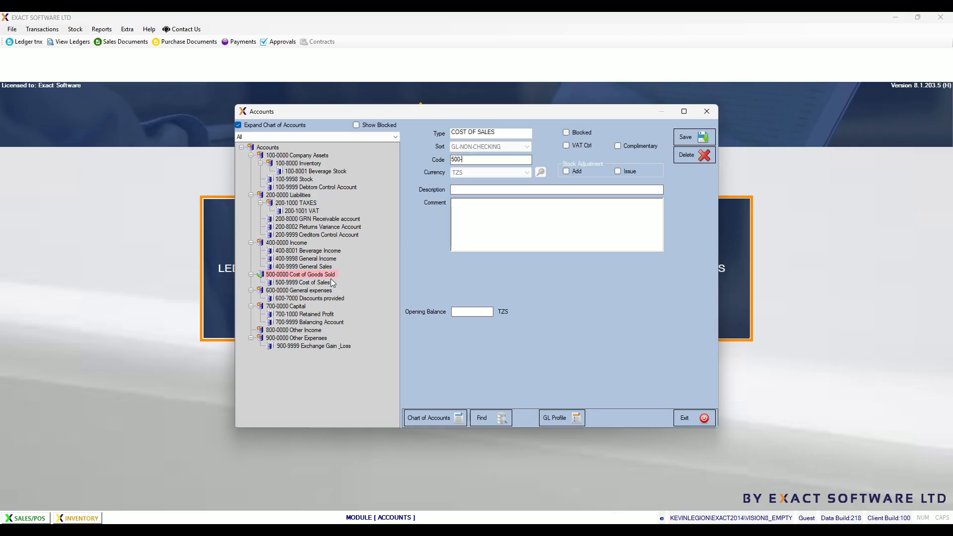
{"action": "type", "text": "8001"}
{"action": "left_click", "coordinate": [502, 191]}
{"action": "type", "text": "Beverahge"}
{"action": "key", "text": "BackSpace"}
{"action": "key", "text": "BackSpace"}
{"action": "key", "text": "BackSpace"}
{"action": "type", "text": "ge COS"}
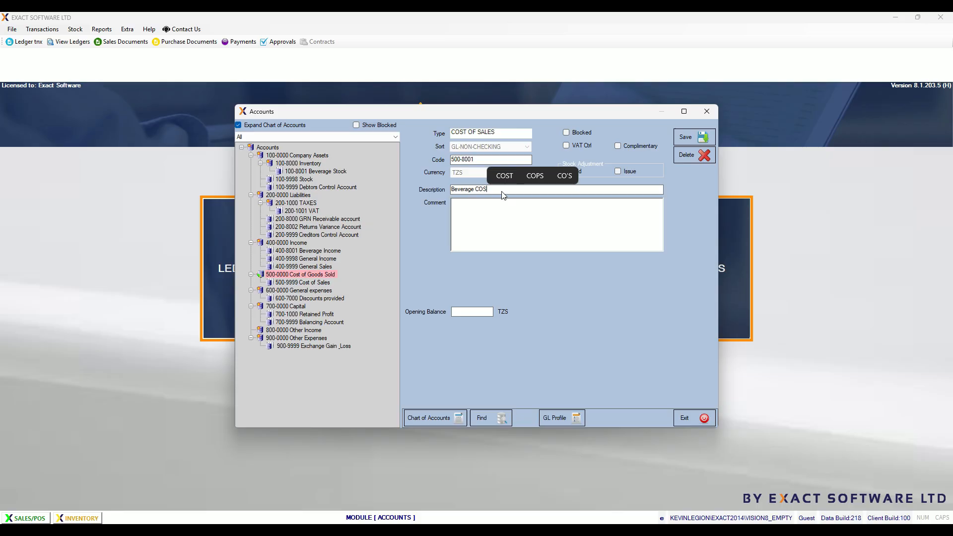
{"action": "left_click", "coordinate": [489, 219]}
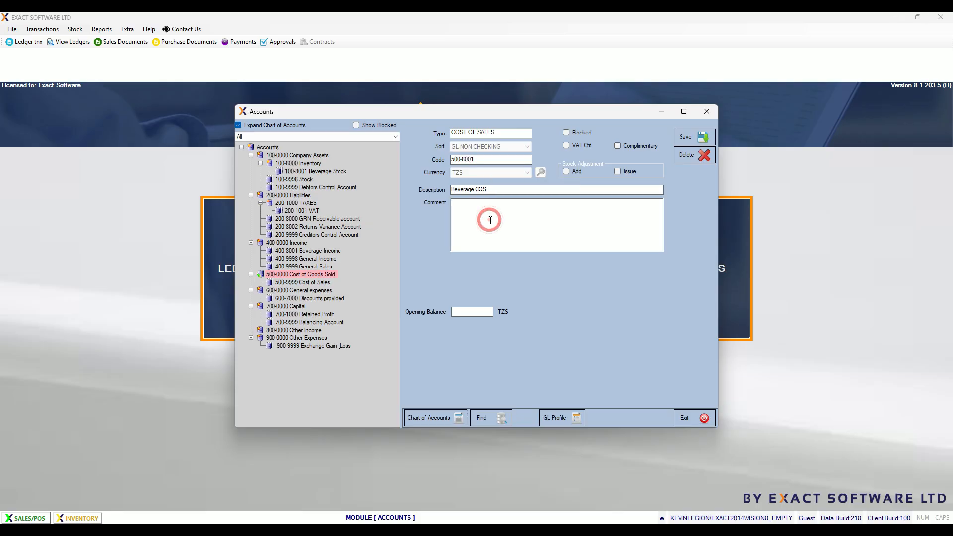
{"action": "left_click", "coordinate": [688, 138]}
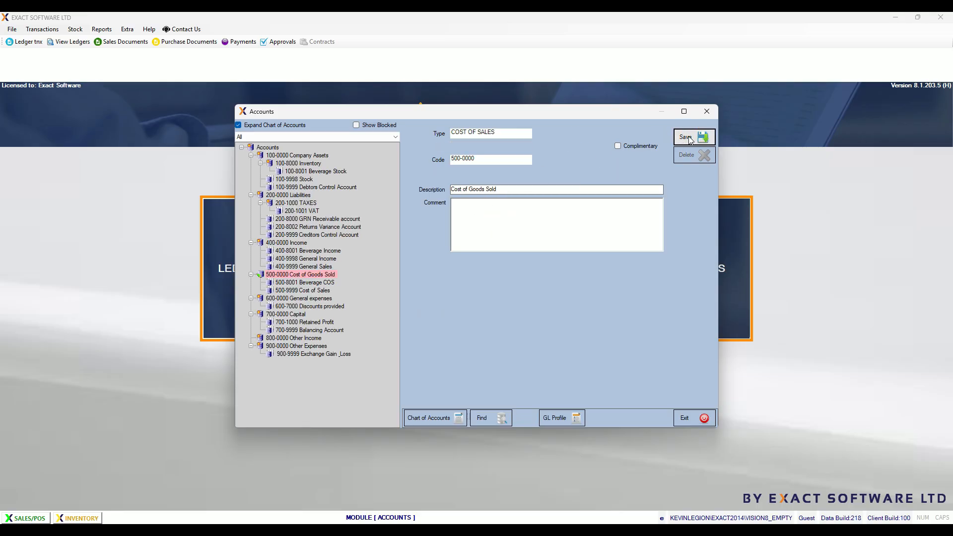
{"action": "left_click", "coordinate": [504, 234]}
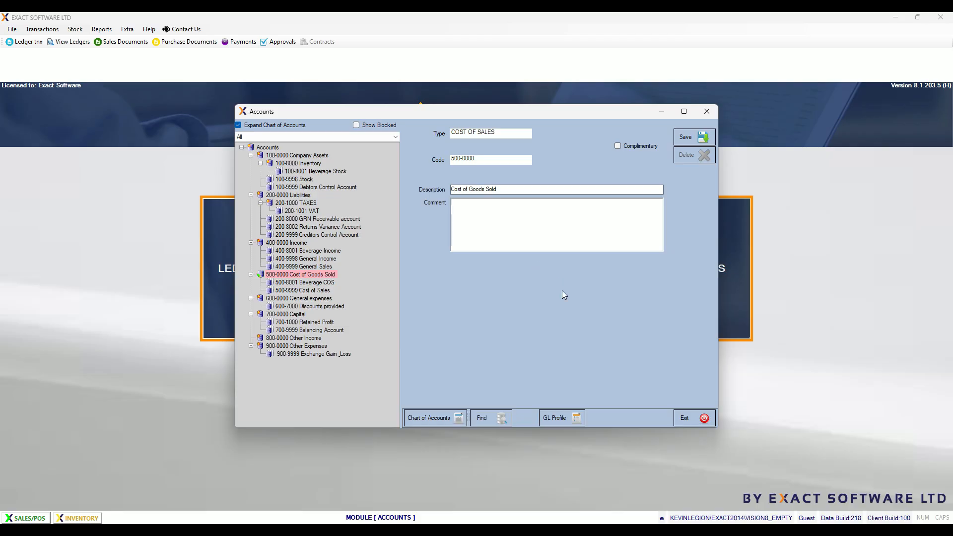
Step: Leave the chart of accounts and open a blank item definition from the item list in the Inventory module
{"action": "left_click", "coordinate": [688, 418]}
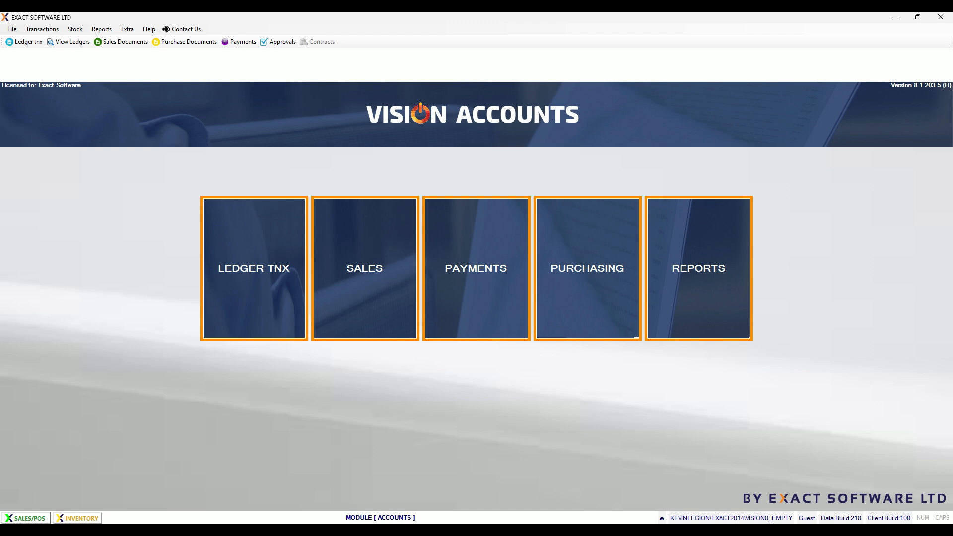
{"action": "left_click", "coordinate": [81, 518]}
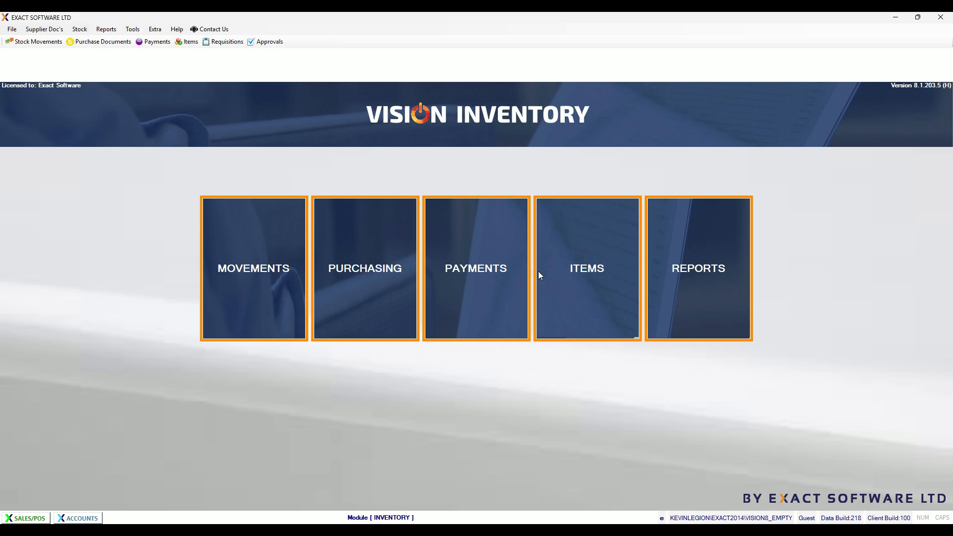
{"action": "left_click", "coordinate": [590, 268]}
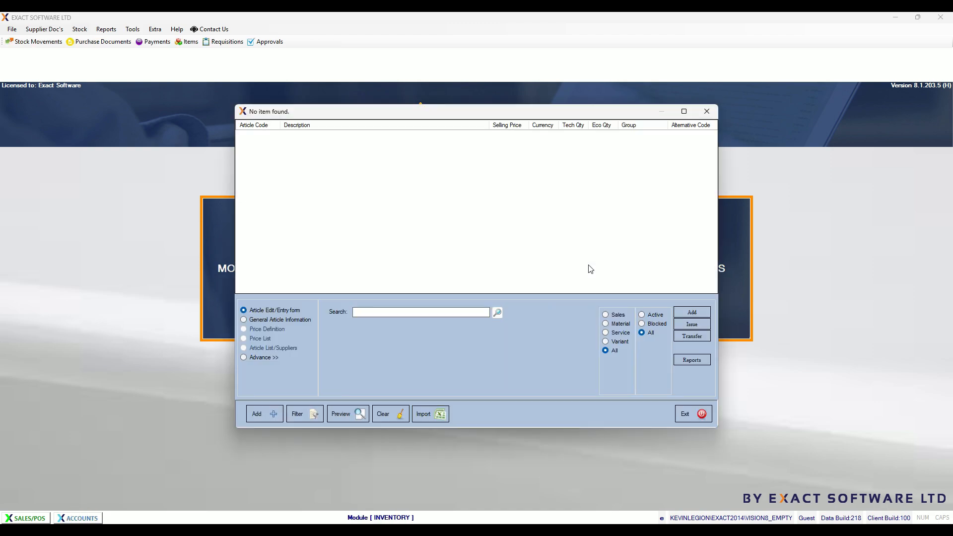
{"action": "left_click", "coordinate": [273, 416]}
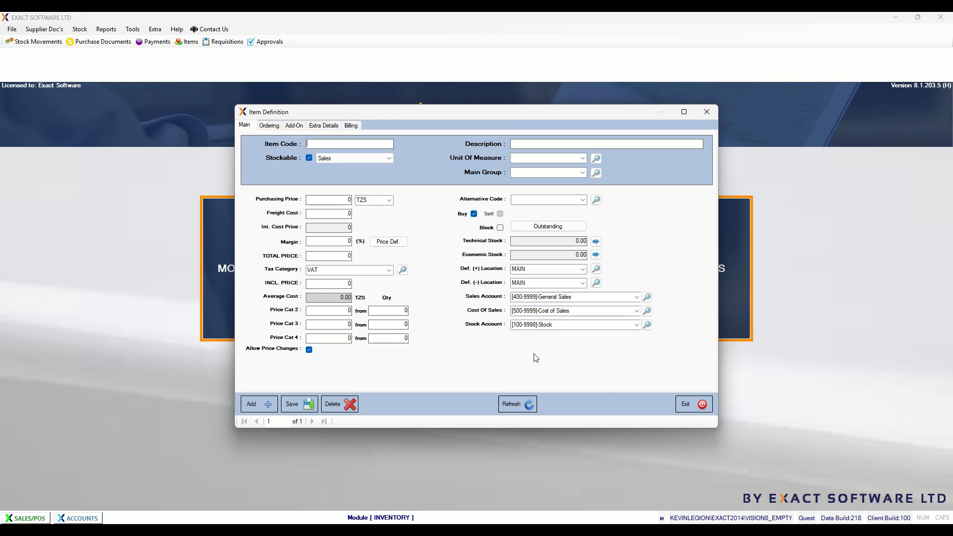
Step: Set the new item's sales account to Beverage Income, cost of sales to Beverage COS and stock account to Beverage Stock, and exit without saving
{"action": "left_click", "coordinate": [637, 297]}
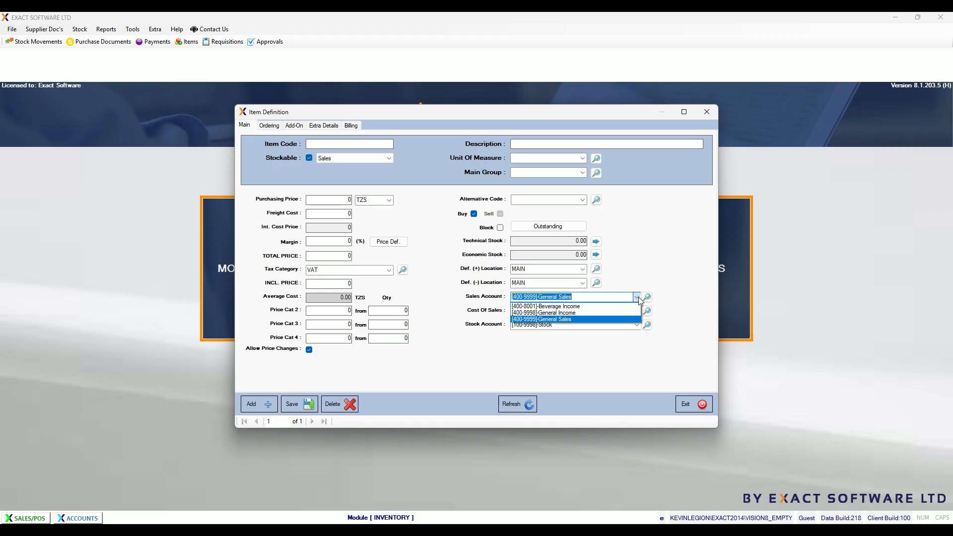
{"action": "left_click", "coordinate": [582, 306]}
{"action": "left_click", "coordinate": [636, 311]}
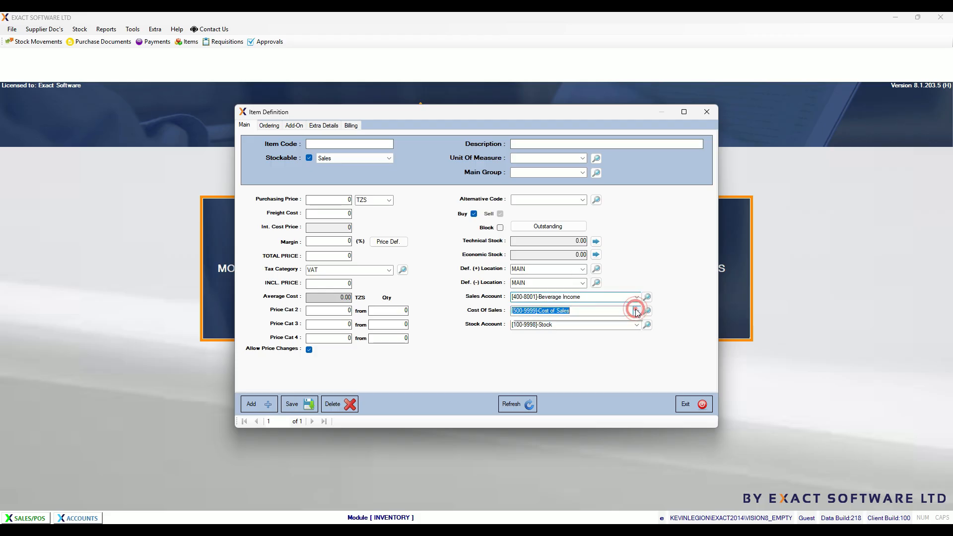
{"action": "left_click", "coordinate": [600, 320]}
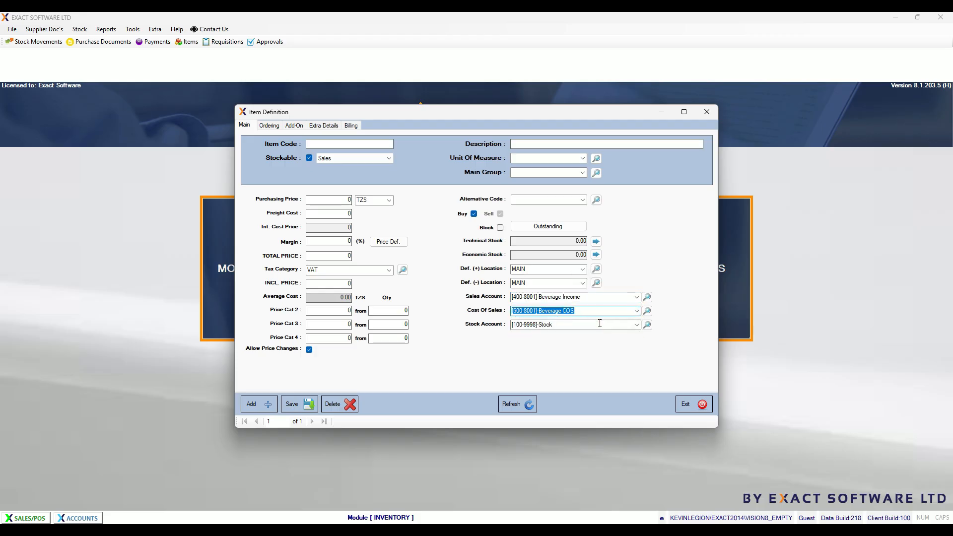
{"action": "left_click", "coordinate": [636, 325]}
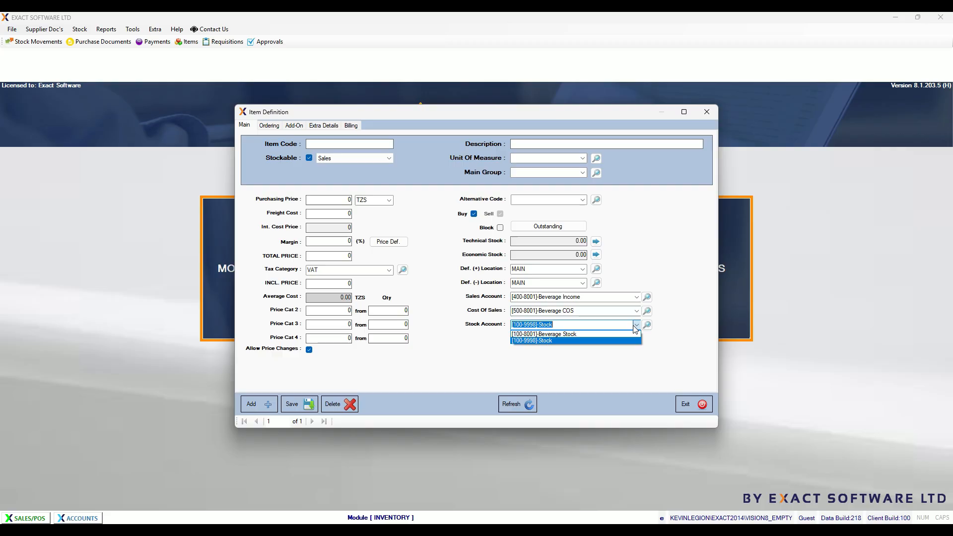
{"action": "left_click", "coordinate": [597, 340]}
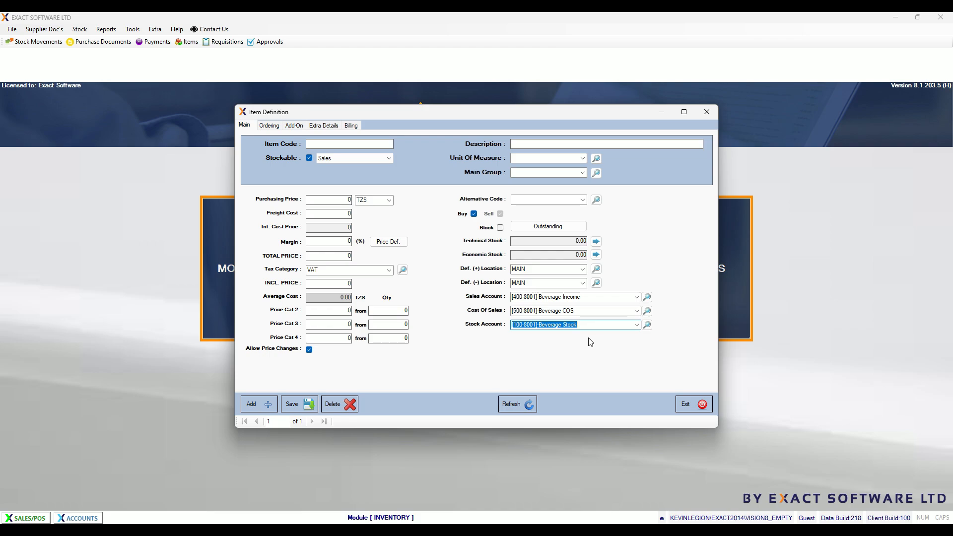
{"action": "left_click", "coordinate": [585, 339]}
{"action": "left_click", "coordinate": [690, 403]}
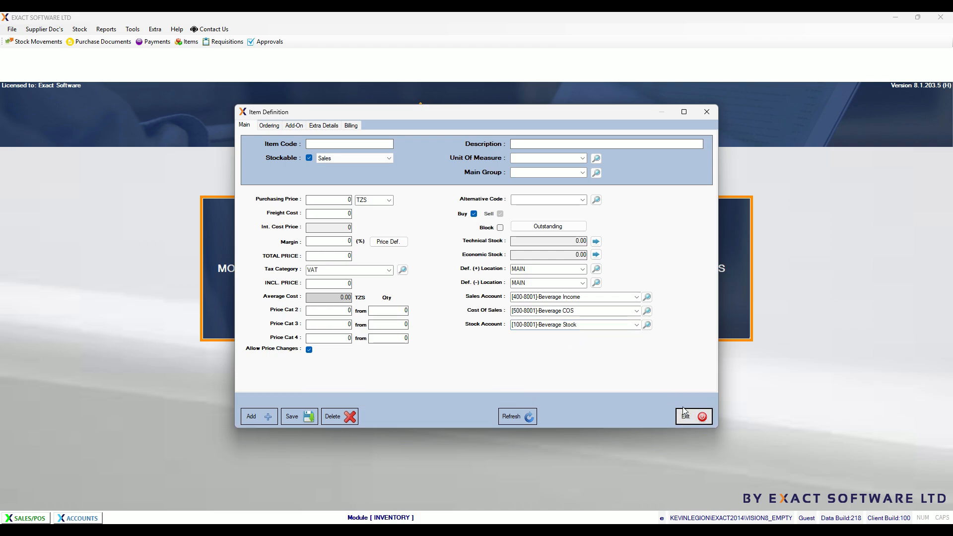